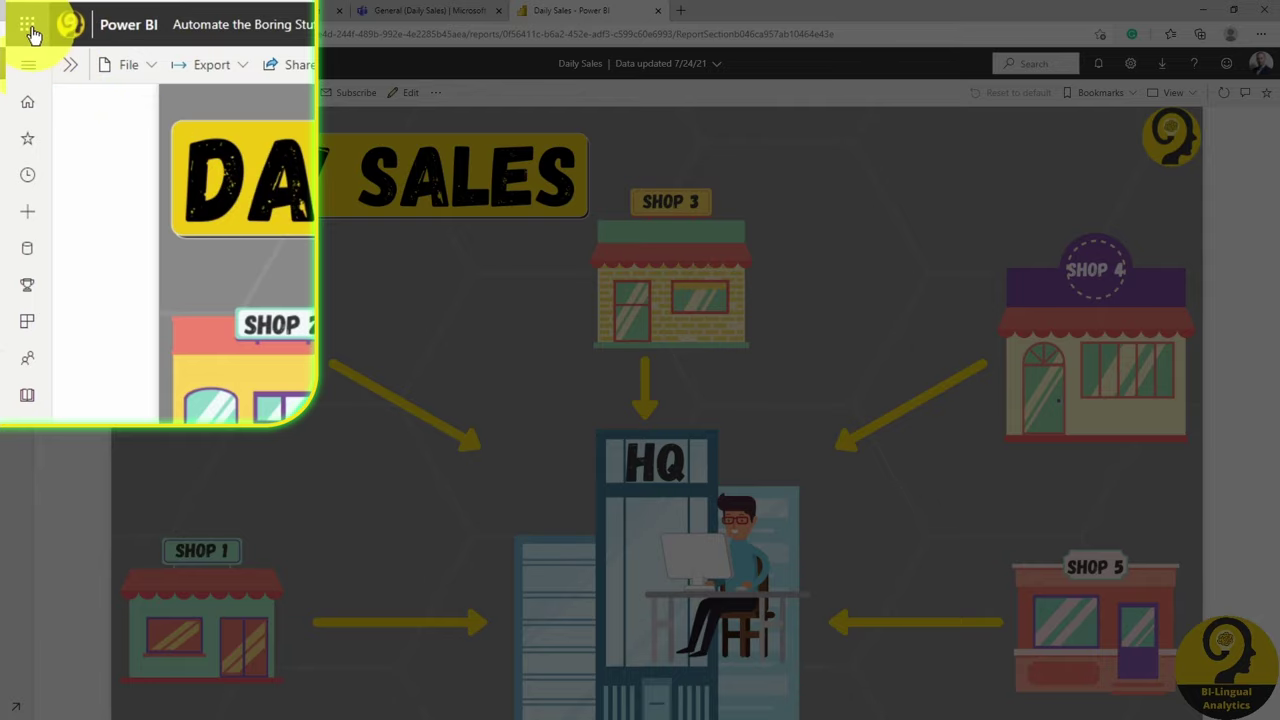
# Switch from Power BI to Power Automate and open the page for creating a flow
pyautogui.click(31, 34)
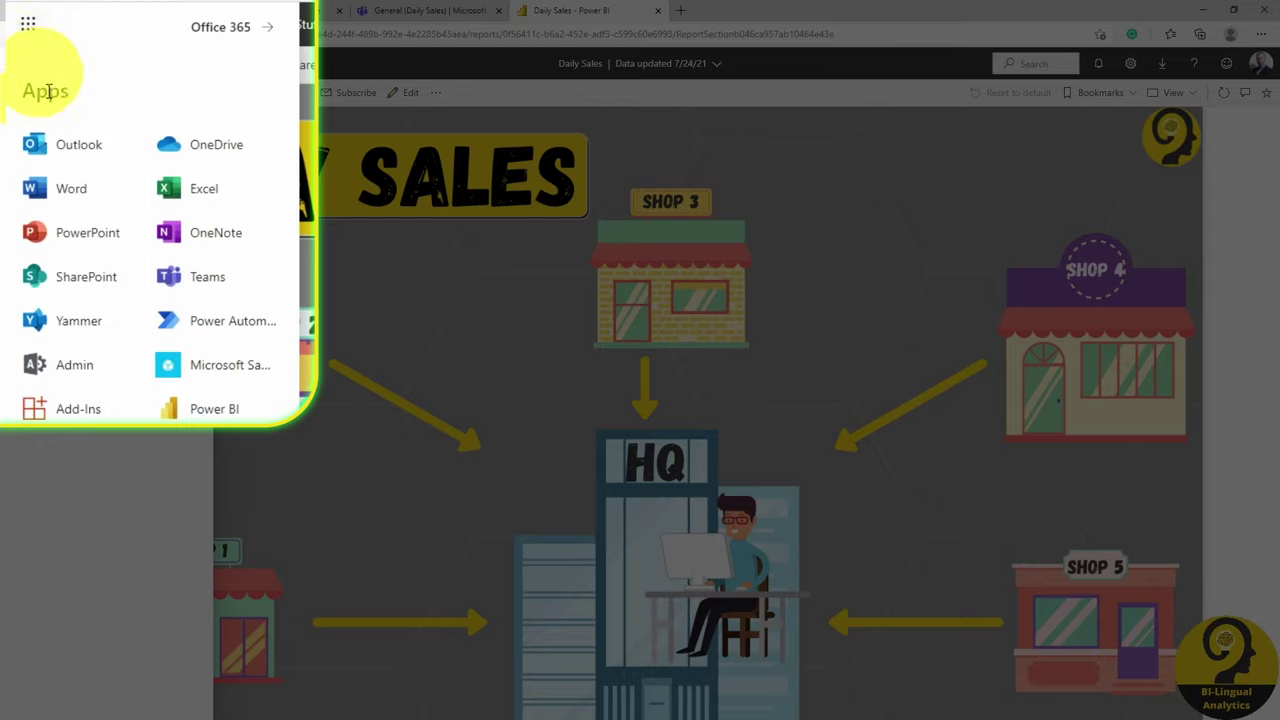
pyautogui.click(193, 333)
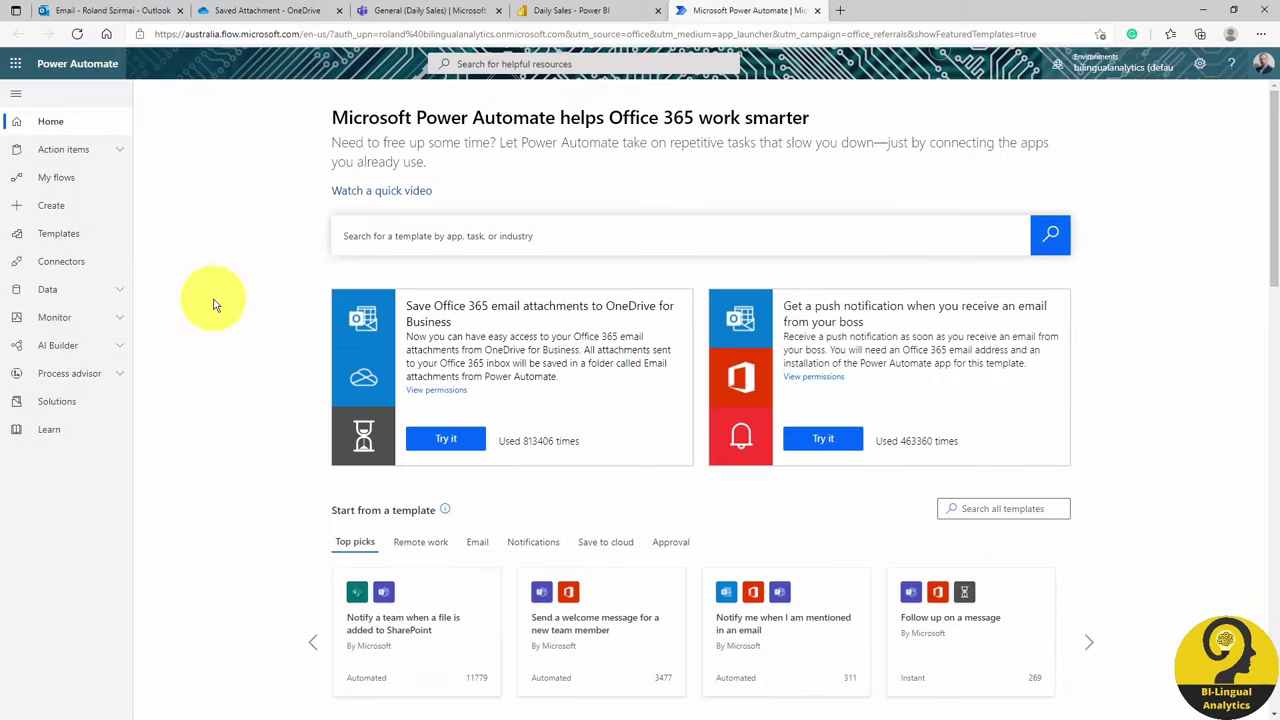
pyautogui.click(94, 212)
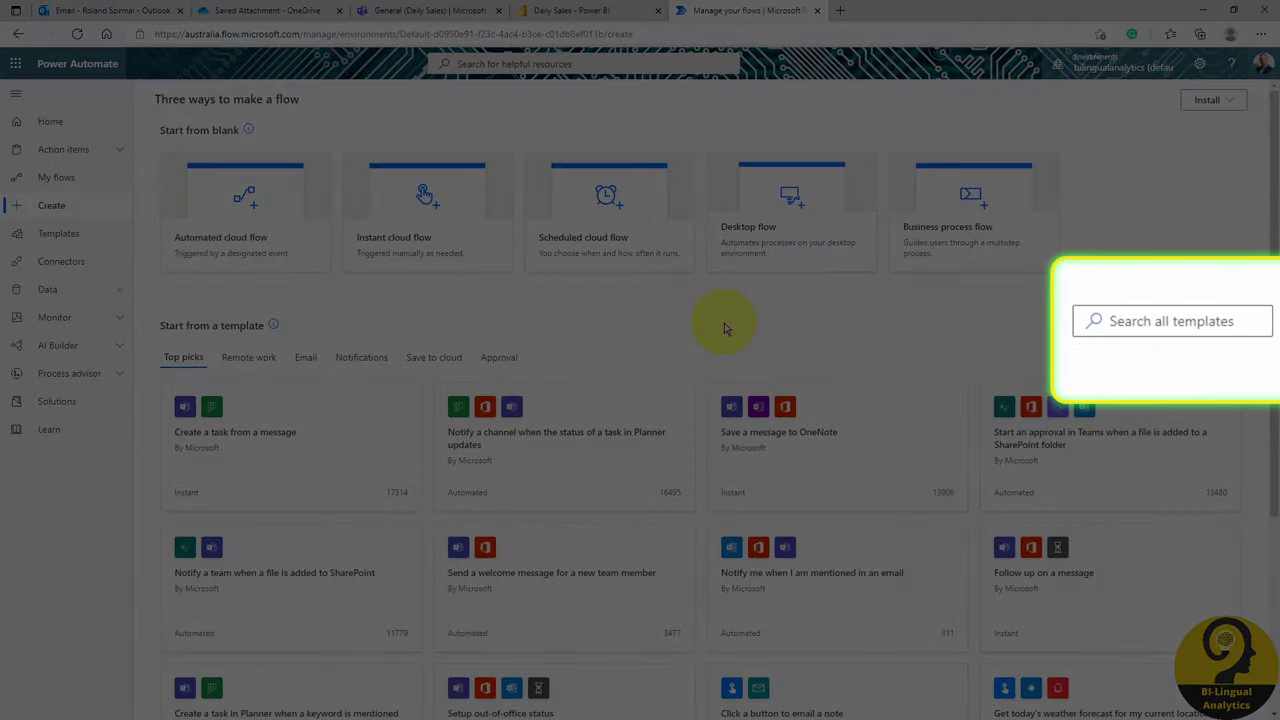
# Search the templates for "save attachment" and start a flow from "Save Office 365 email attachments to specified OneDrive for Business folder"
pyautogui.click(1140, 318)
pyautogui.write('save attachm')
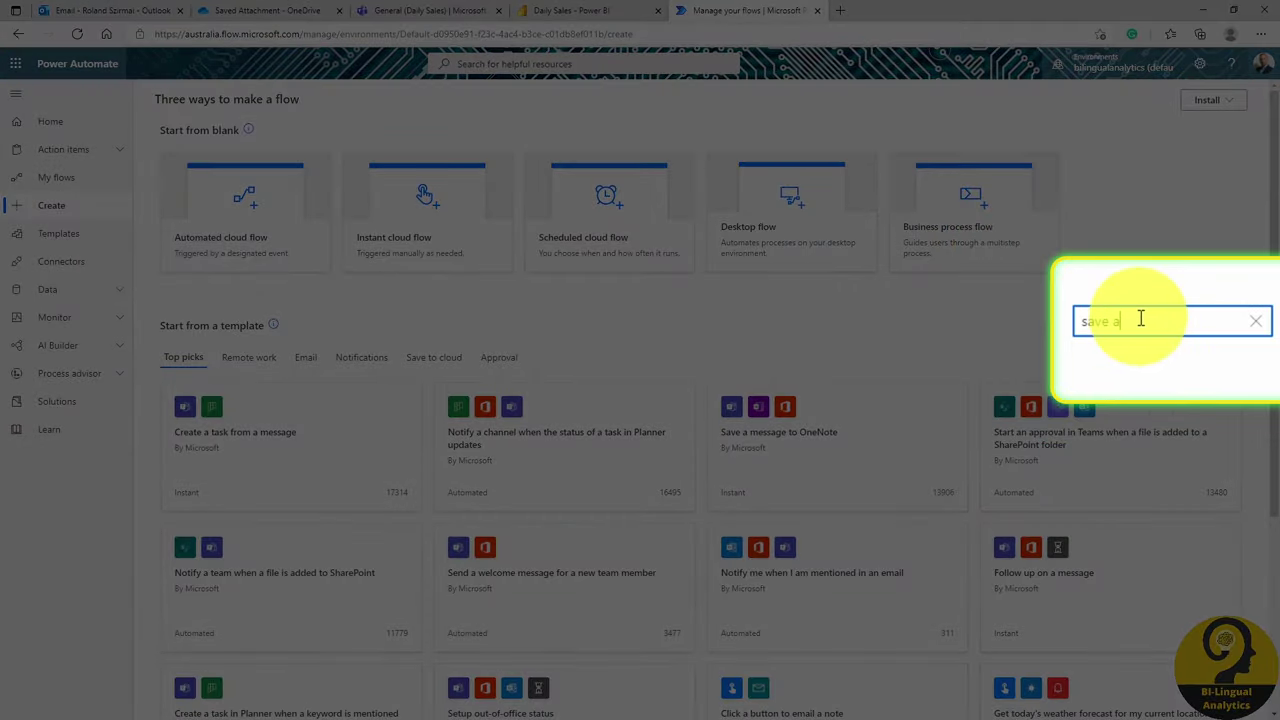
pyautogui.write('ent')
pyautogui.press('Return')
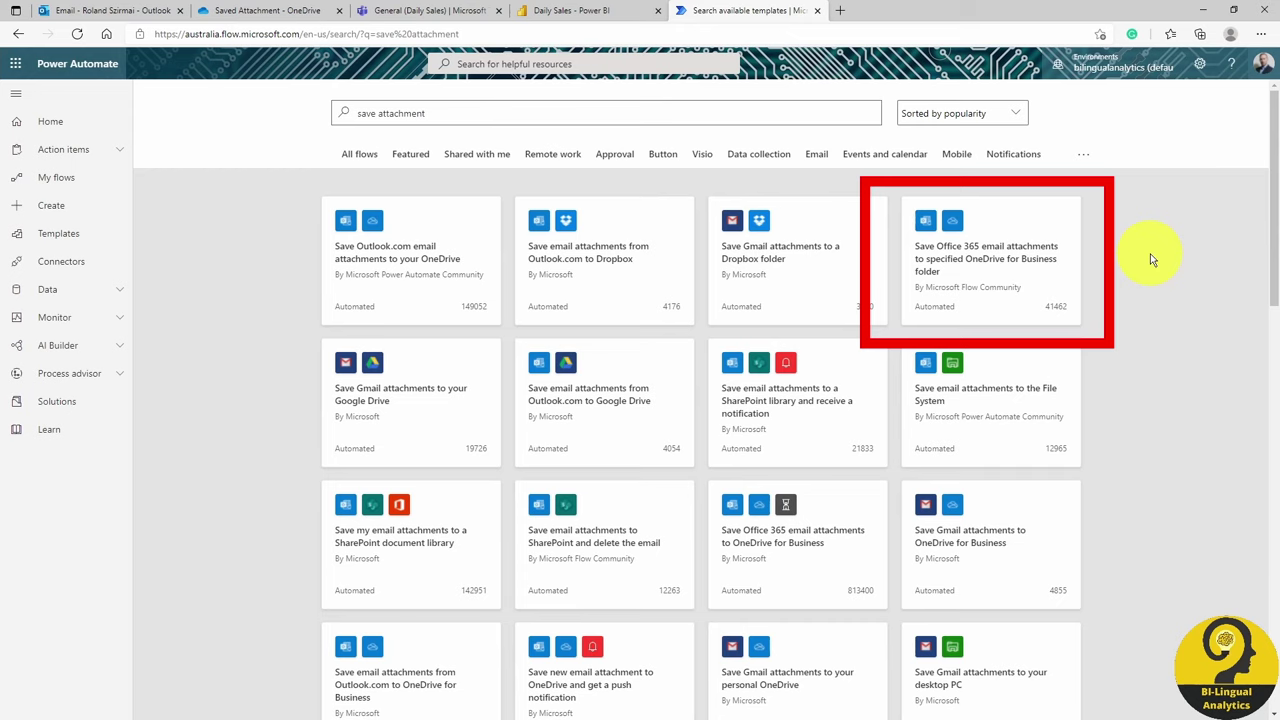
pyautogui.click(1010, 259)
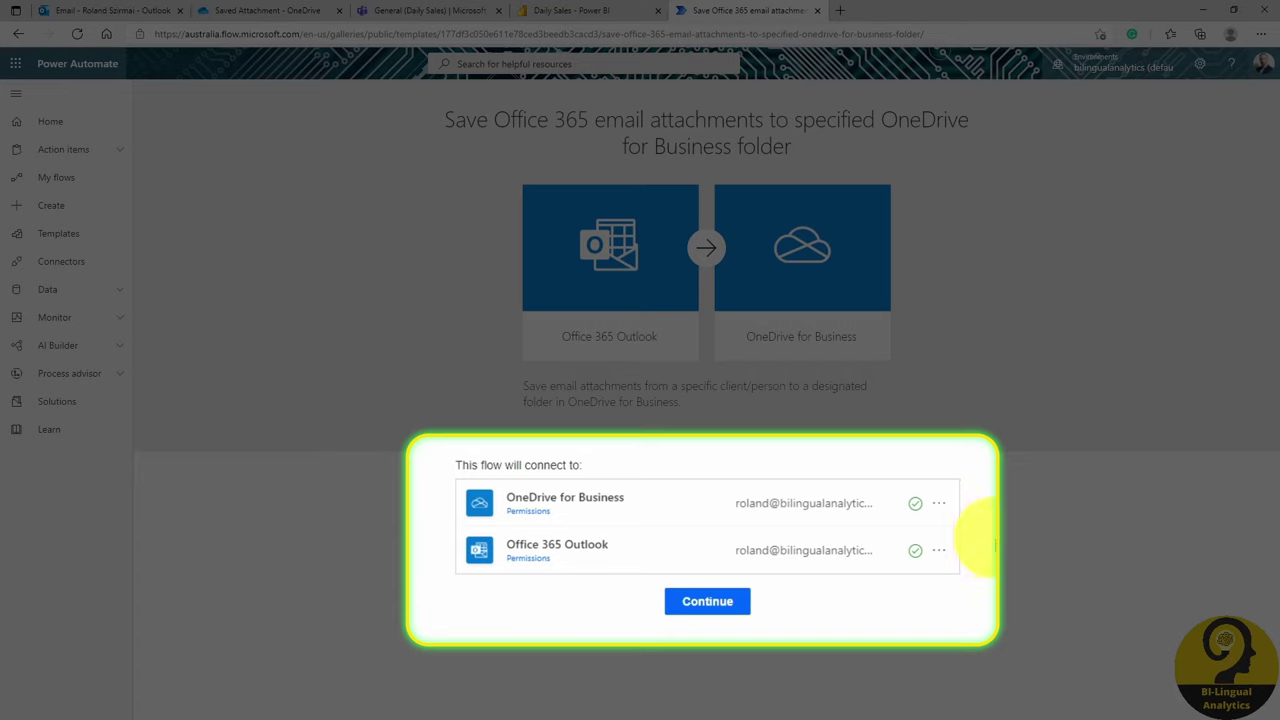
pyautogui.click(725, 614)
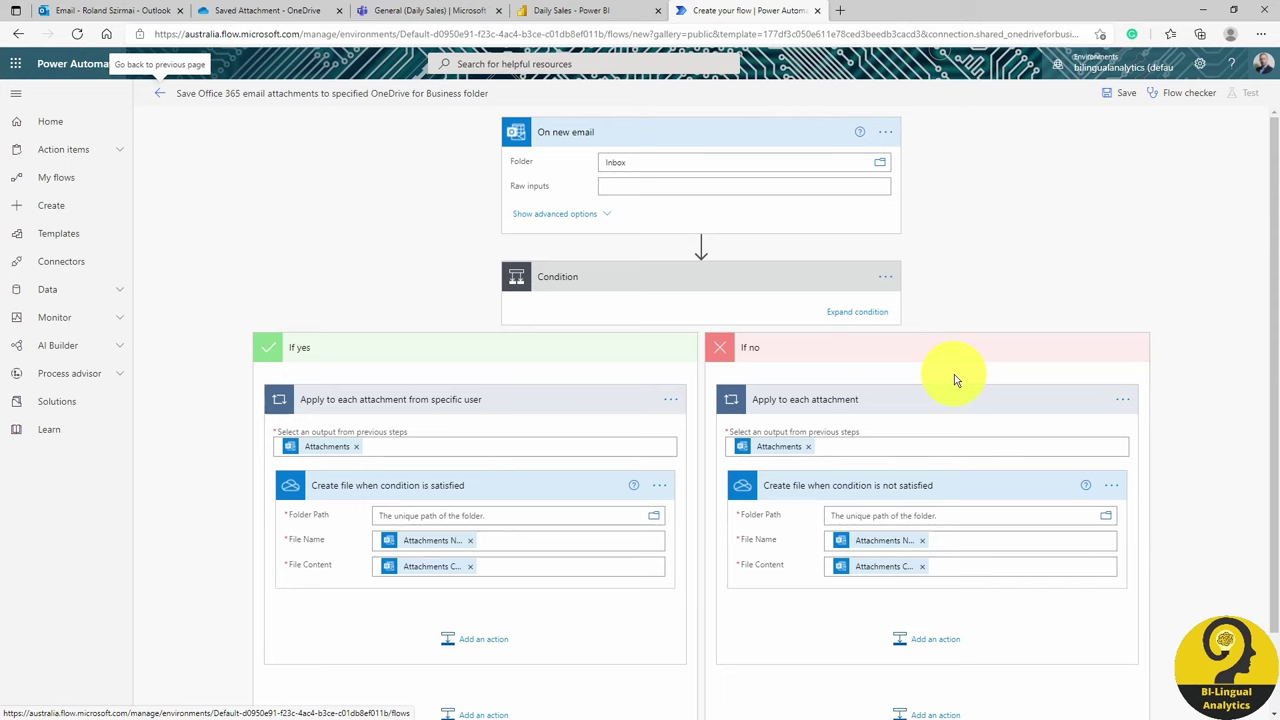
# Set the flow's condition to check that the email Subject contains "Daily Sales"
pyautogui.click(868, 313)
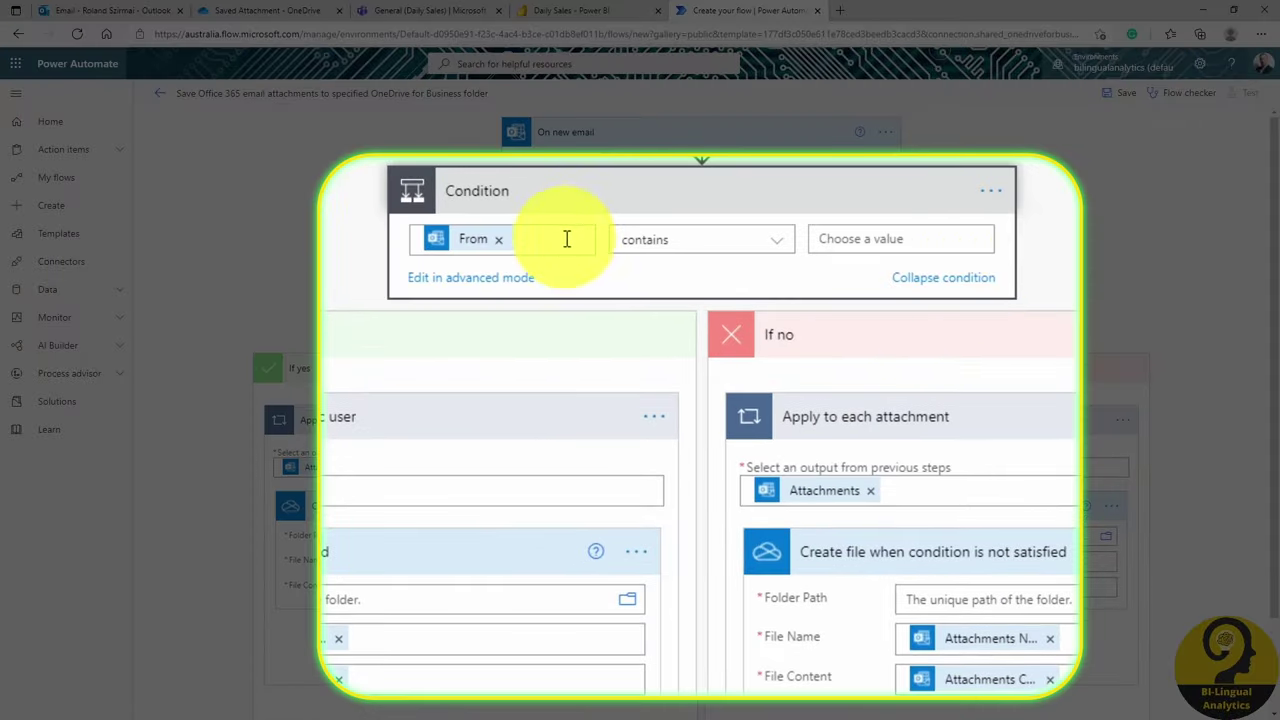
pyautogui.click(566, 240)
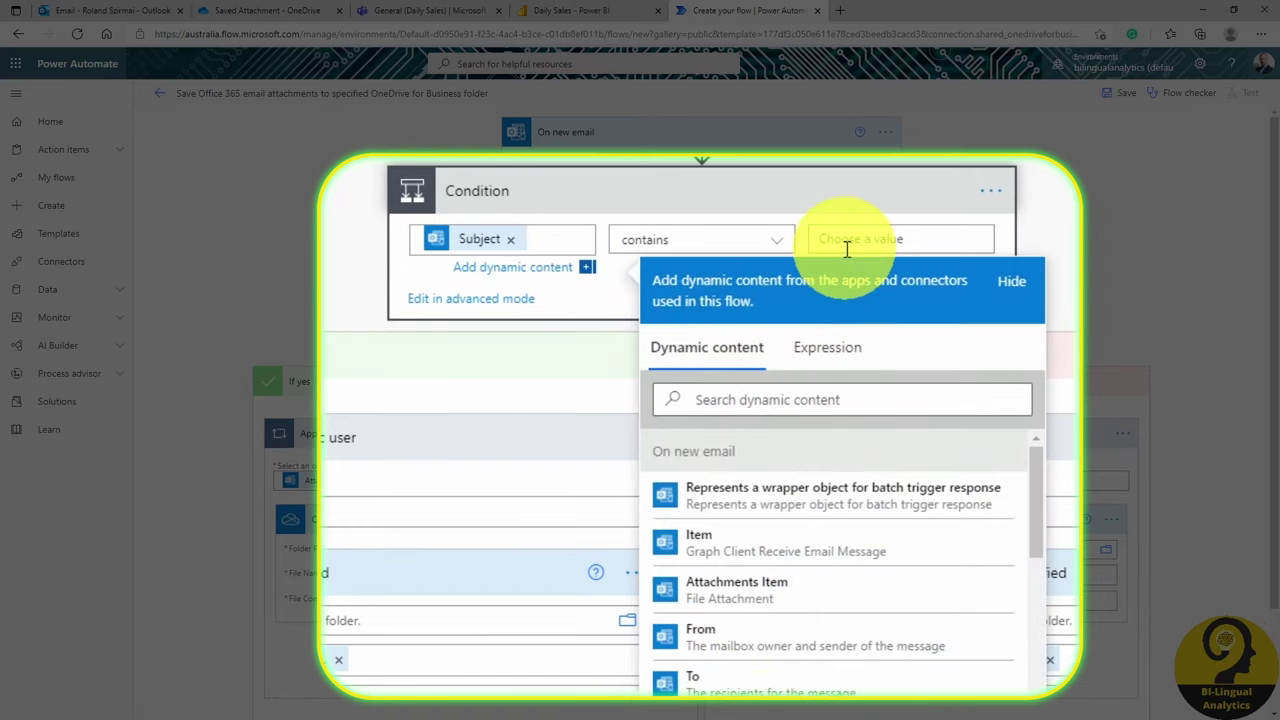
pyautogui.click(837, 240)
pyautogui.write('Dail')
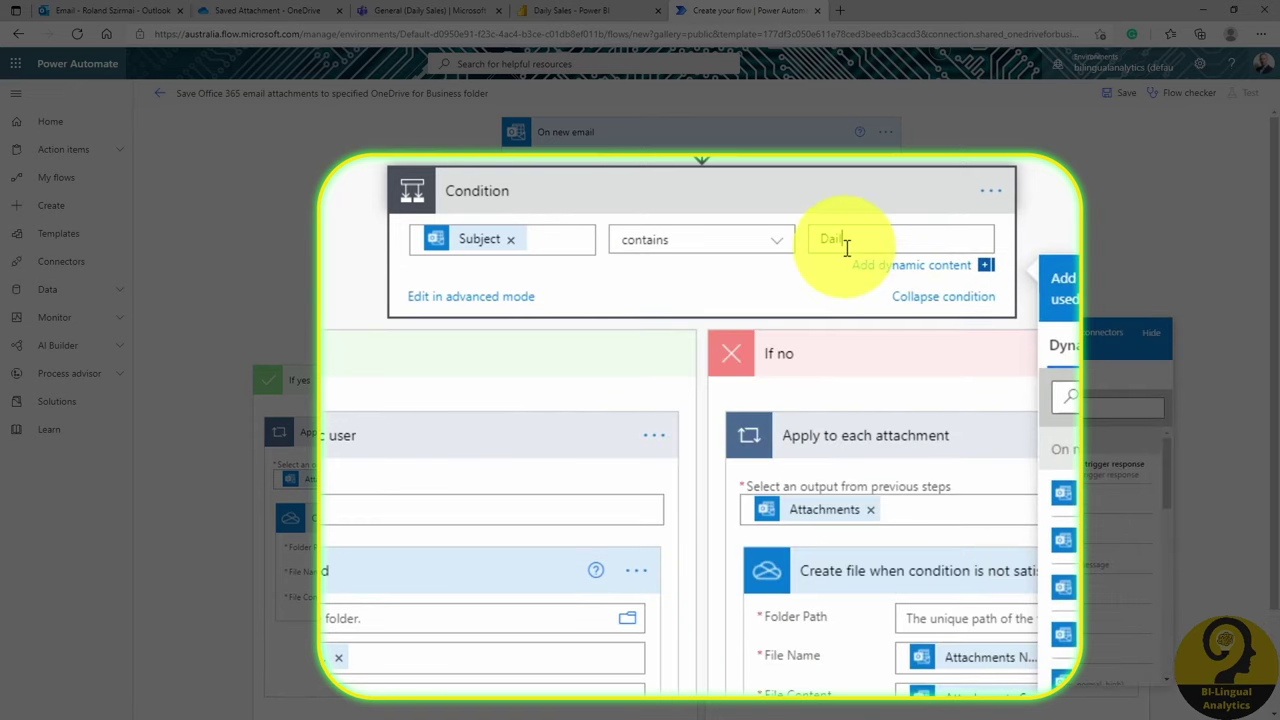
pyautogui.write('ly S')
pyautogui.press('BackSpace')
pyautogui.press('BackSpace')
pyautogui.press('BackSpace')
pyautogui.press('BackSpace')
pyautogui.press('BackSpace')
pyautogui.write('ly Sales')
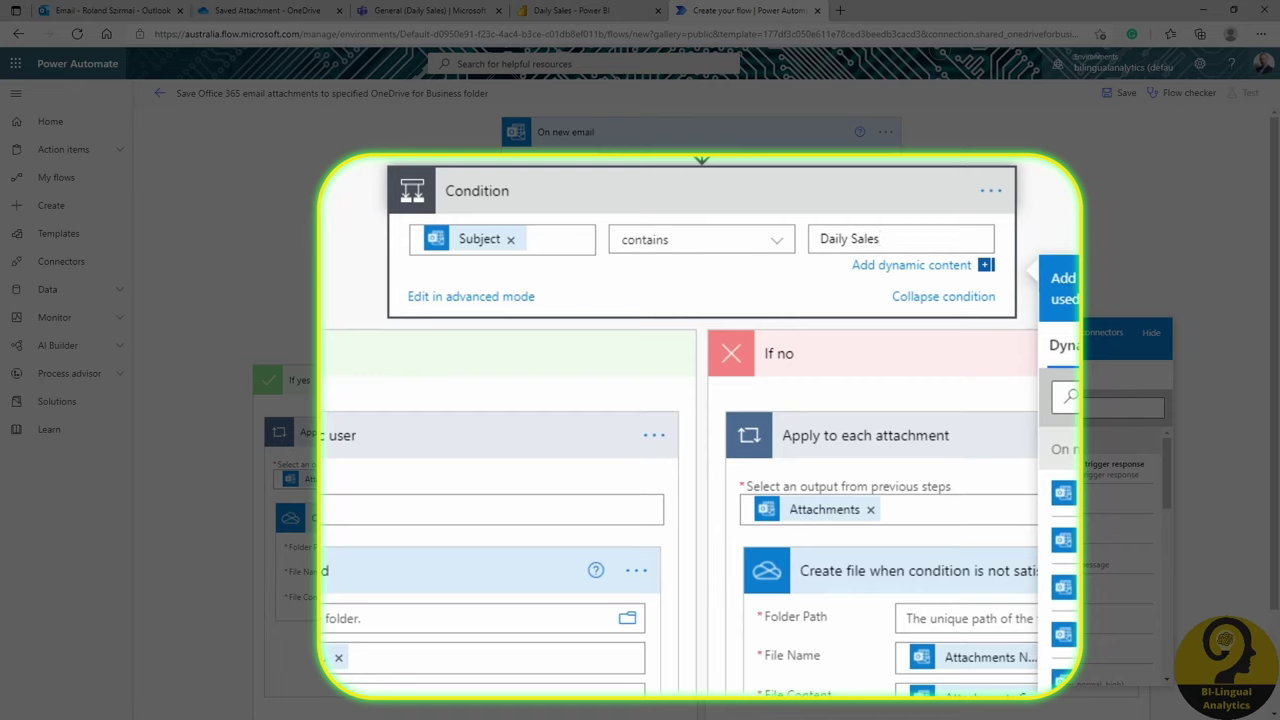
pyautogui.press('Tab')
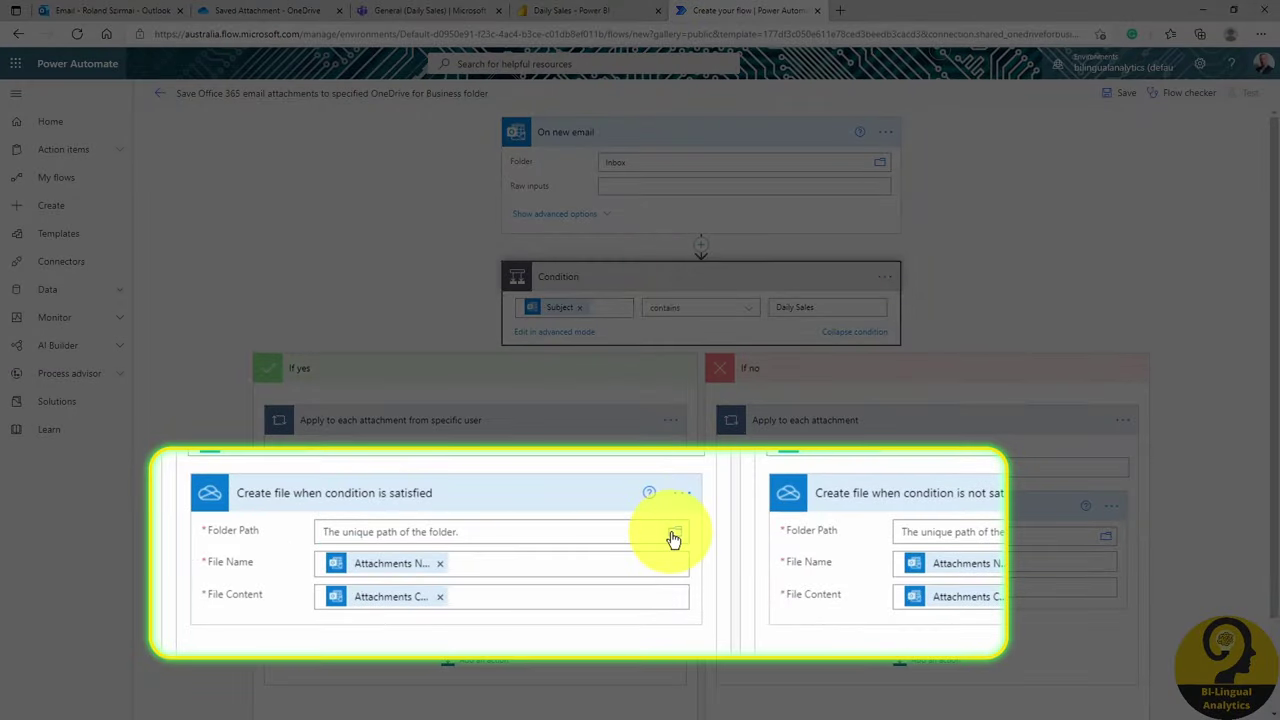
# Set the folder path of "Create file when condition is satisfied" to /Saved Attachment
pyautogui.click(654, 536)
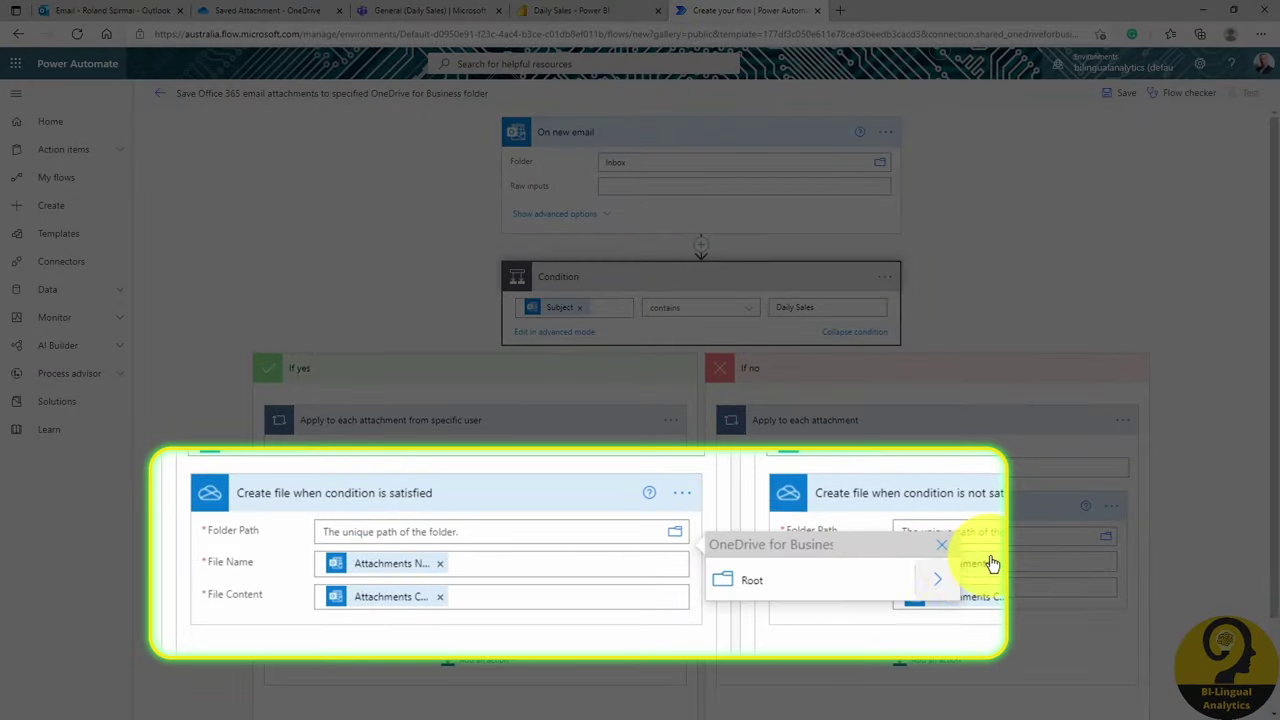
pyautogui.click(937, 579)
pyautogui.click(882, 617)
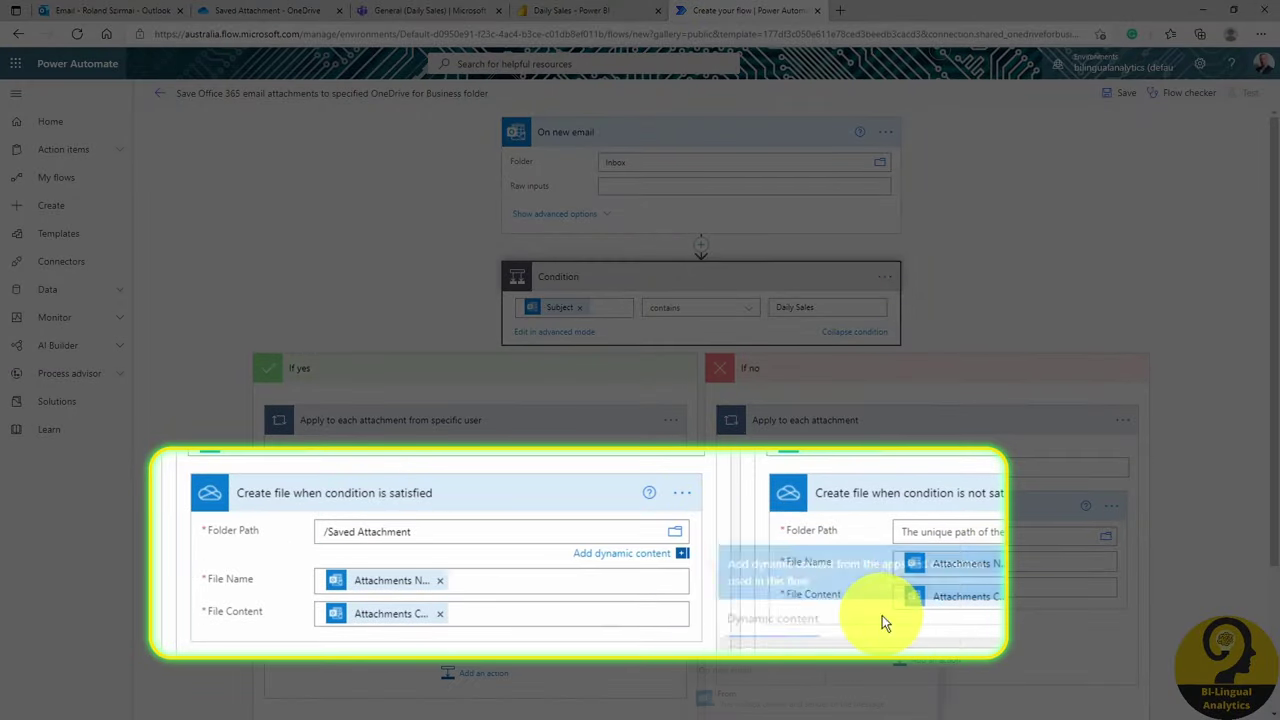
pyautogui.click(973, 317)
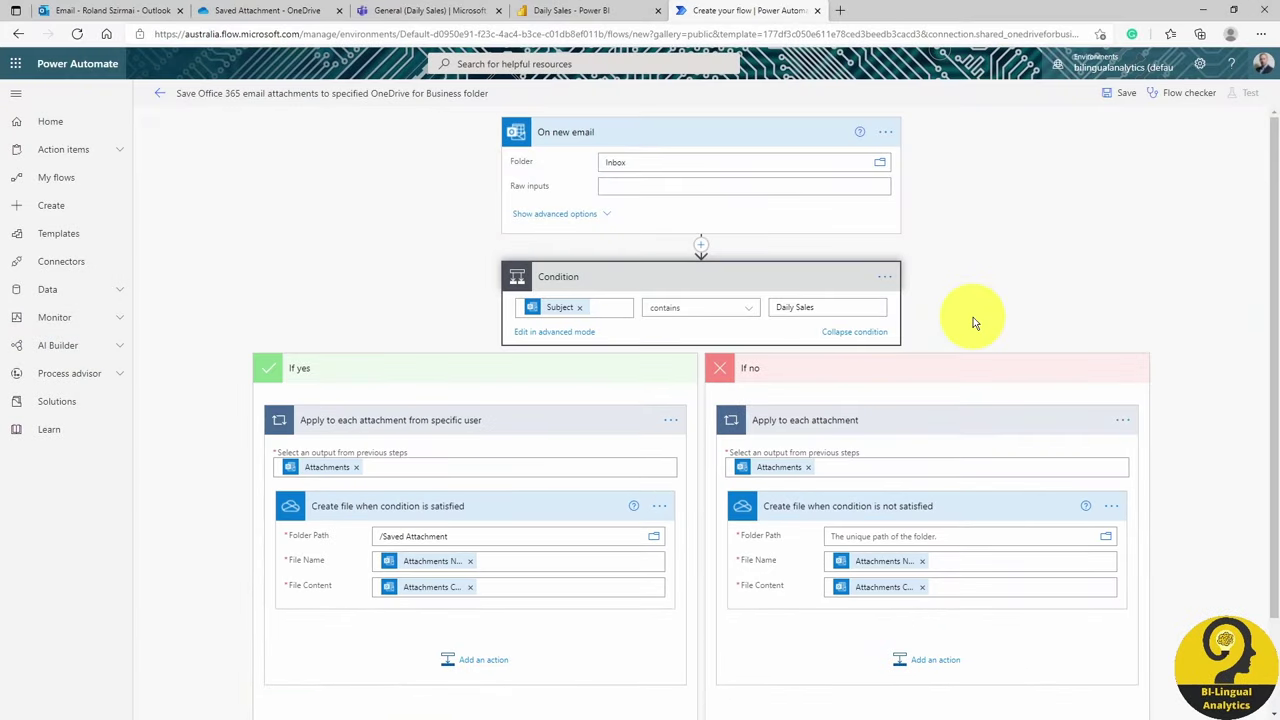
# Delete the "Apply to each attachment" step from the condition's If no branch
pyautogui.click(1122, 420)
pyautogui.click(1040, 593)
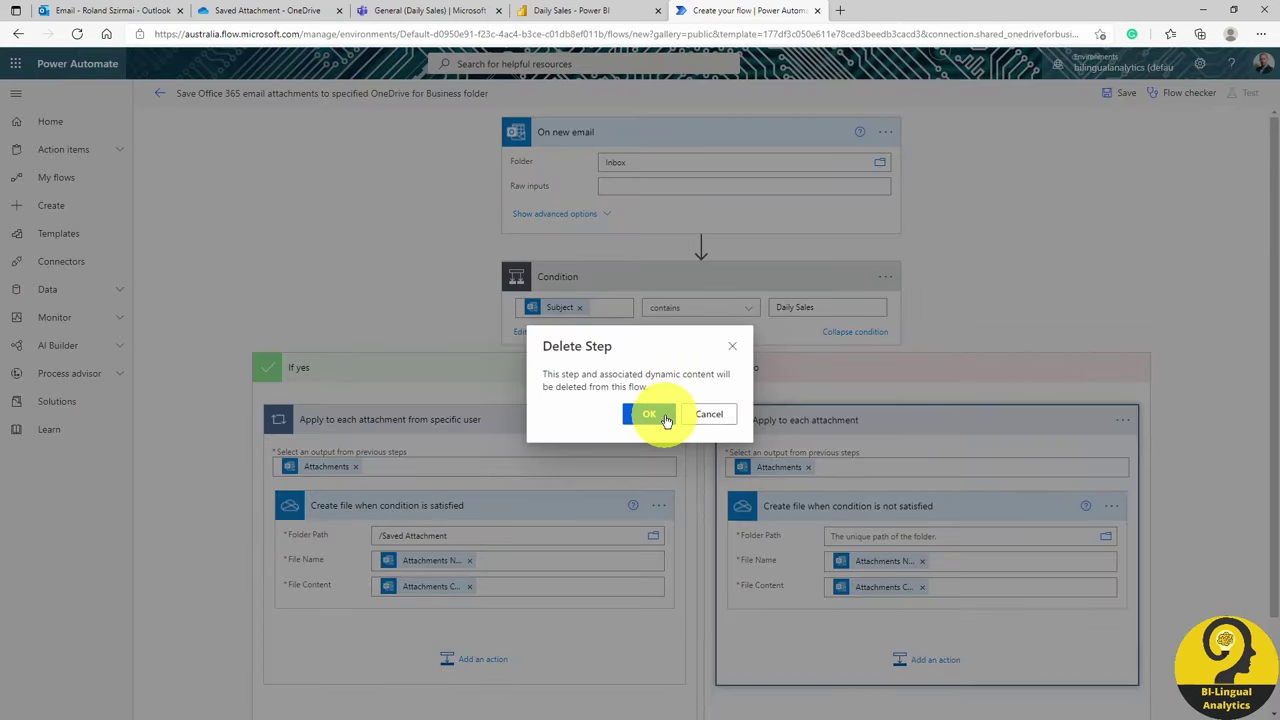
pyautogui.click(650, 414)
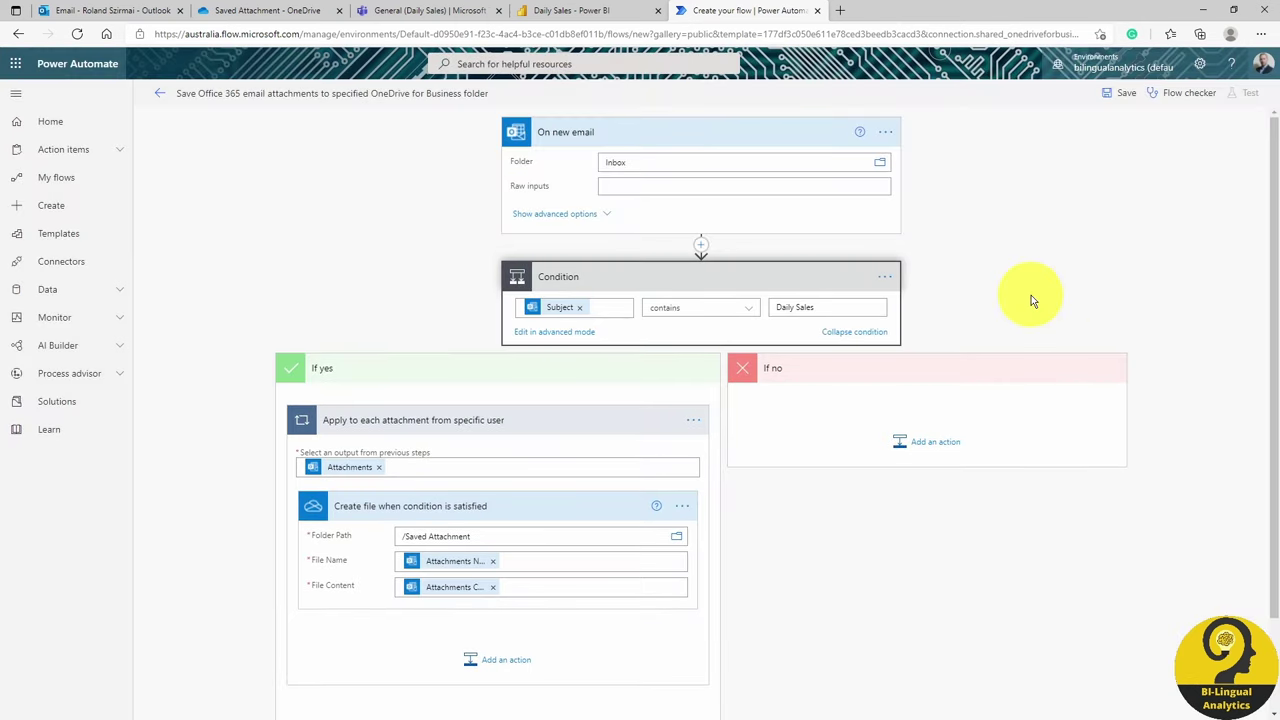
# Save the email attachment flow and leave its editor for the flows list
pyautogui.click(1128, 97)
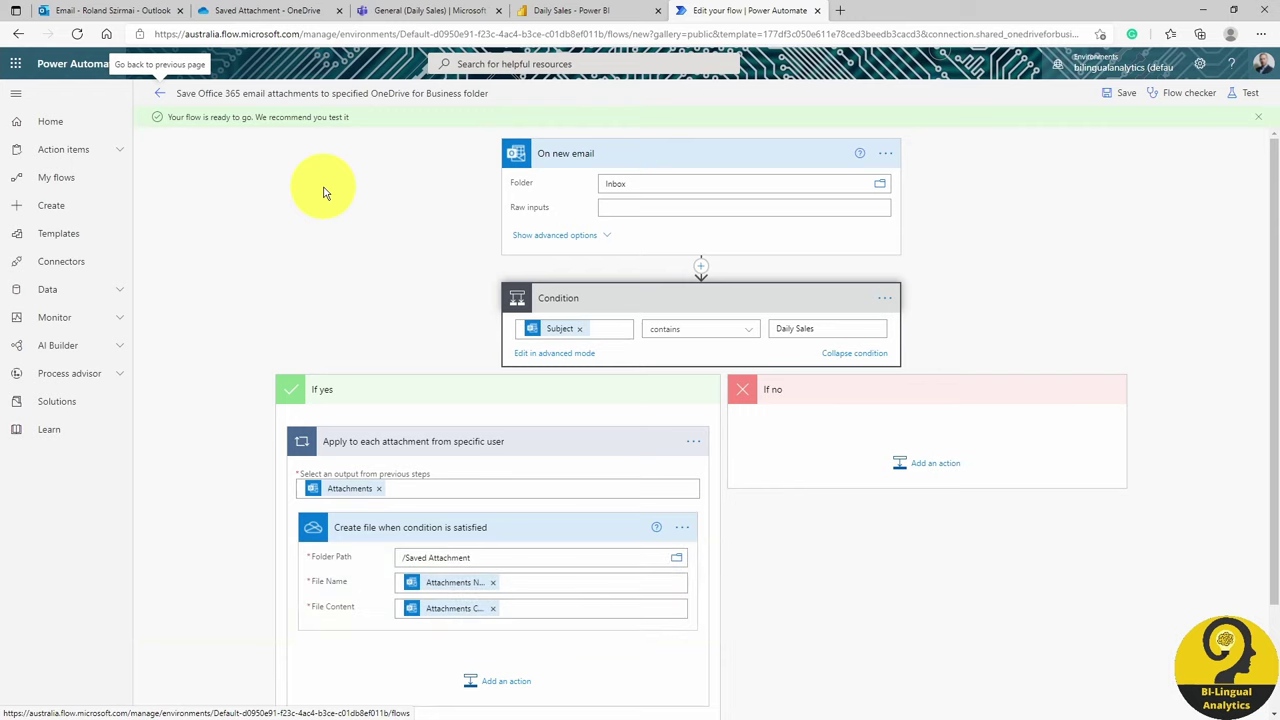
pyautogui.click(159, 93)
pyautogui.click(700, 505)
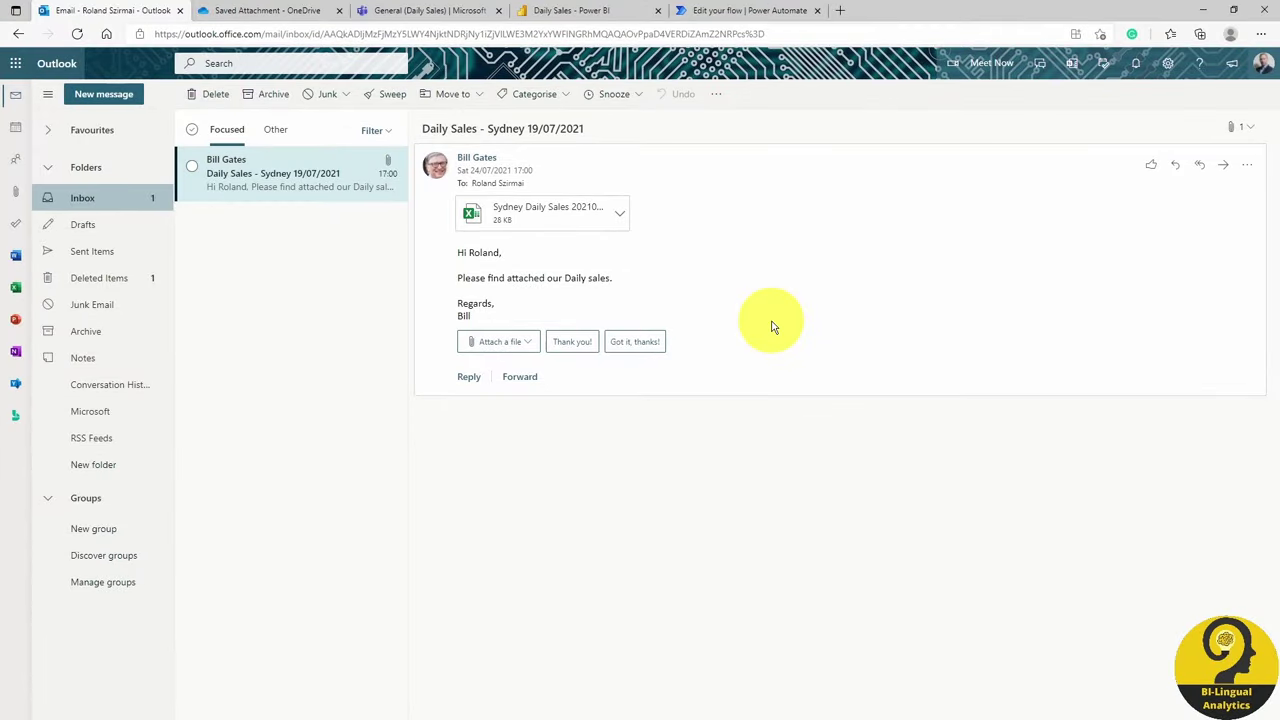
# Check OneDrive's Saved Attachment folder for the emailed sales file, then return to Power Automate
pyautogui.click(300, 12)
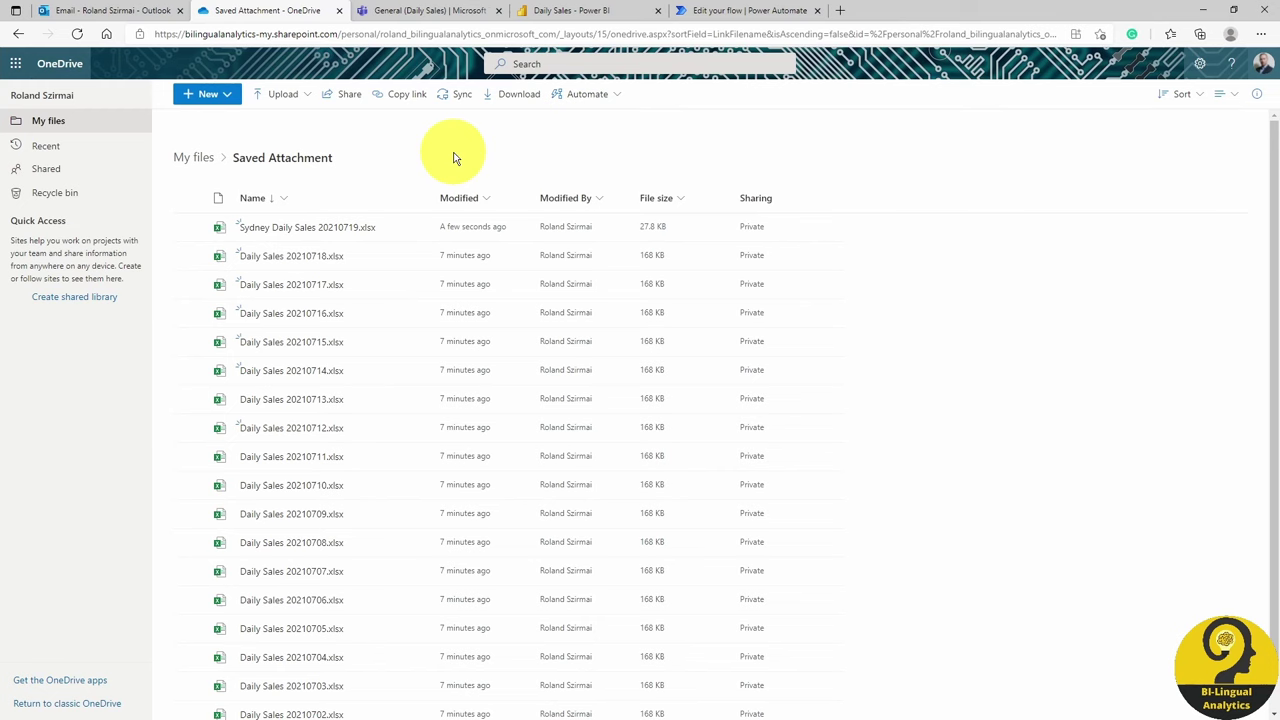
pyautogui.click(737, 12)
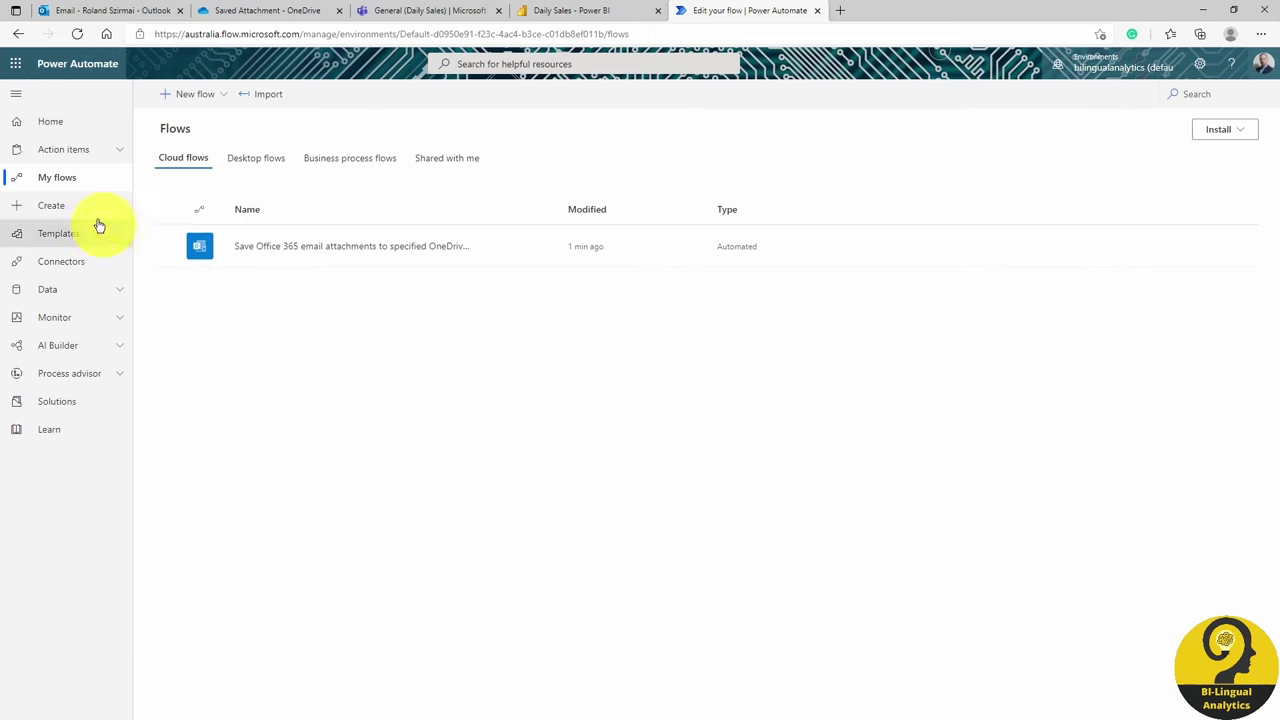
# Create an automated cloud flow named "Files Saved Notification" with the OneDrive for Business trigger "When a file is created"
pyautogui.click(85, 205)
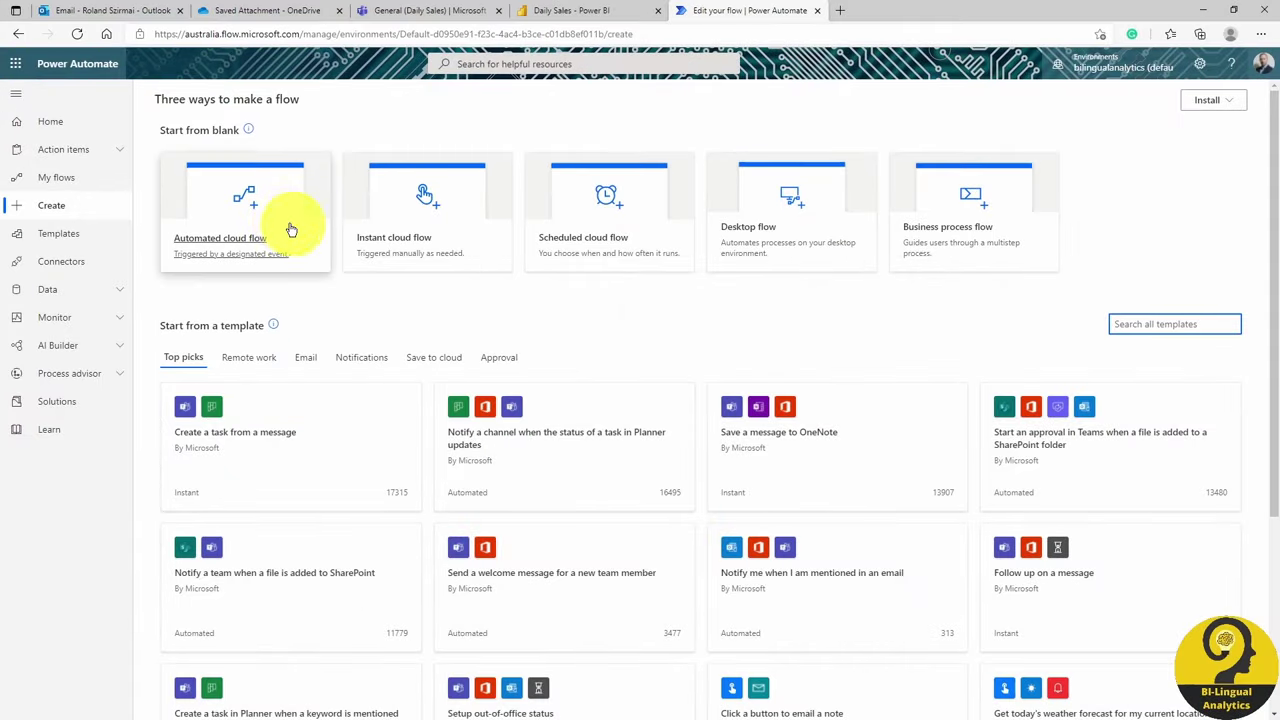
pyautogui.click(285, 227)
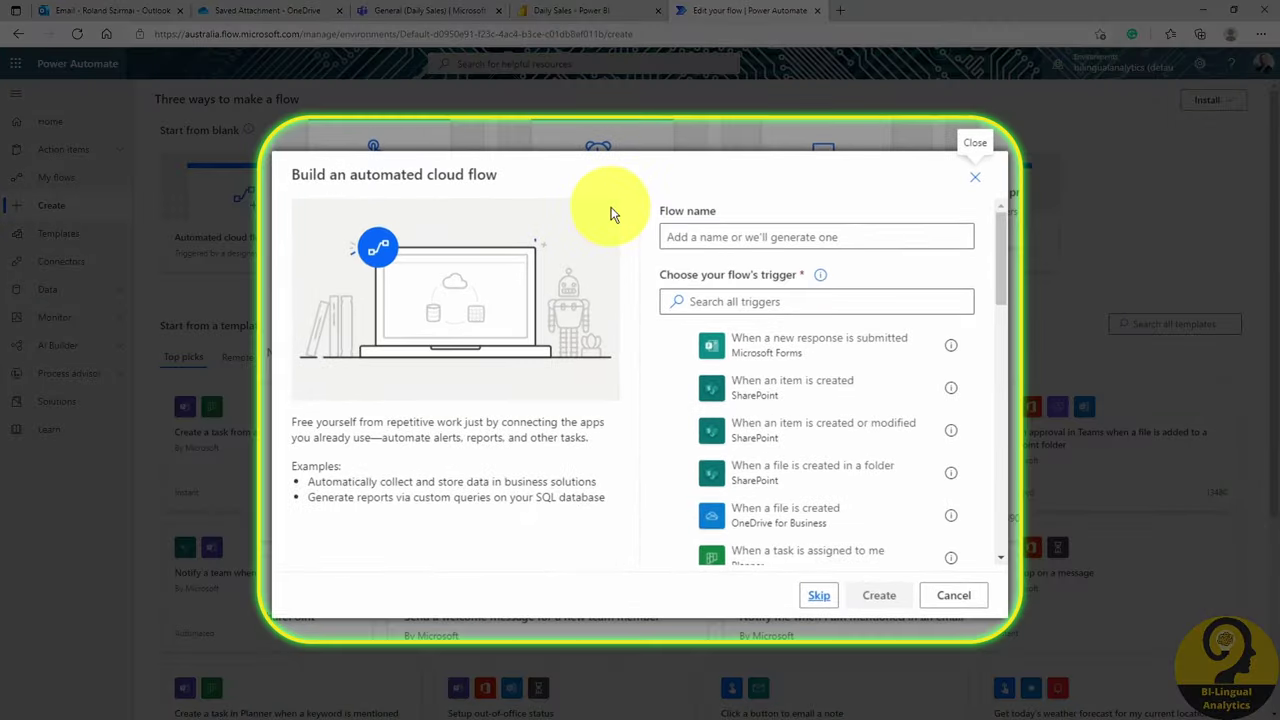
pyautogui.click(842, 230)
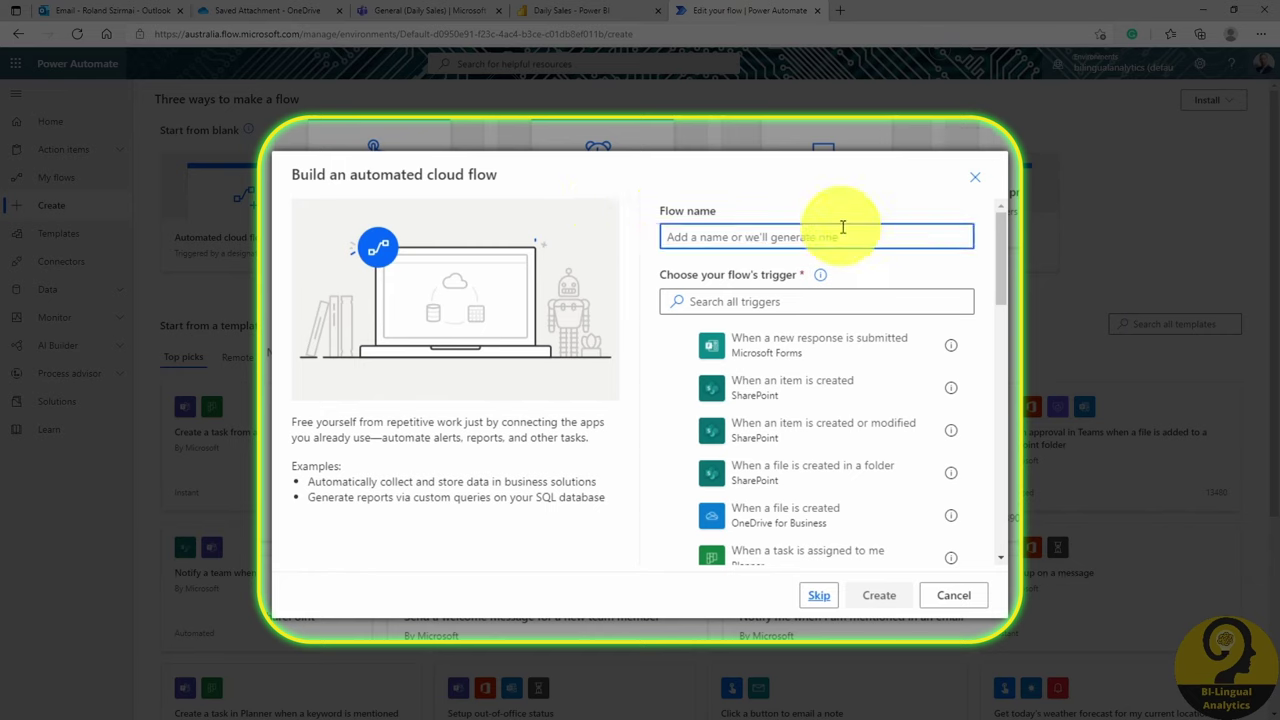
pyautogui.write('Fl')
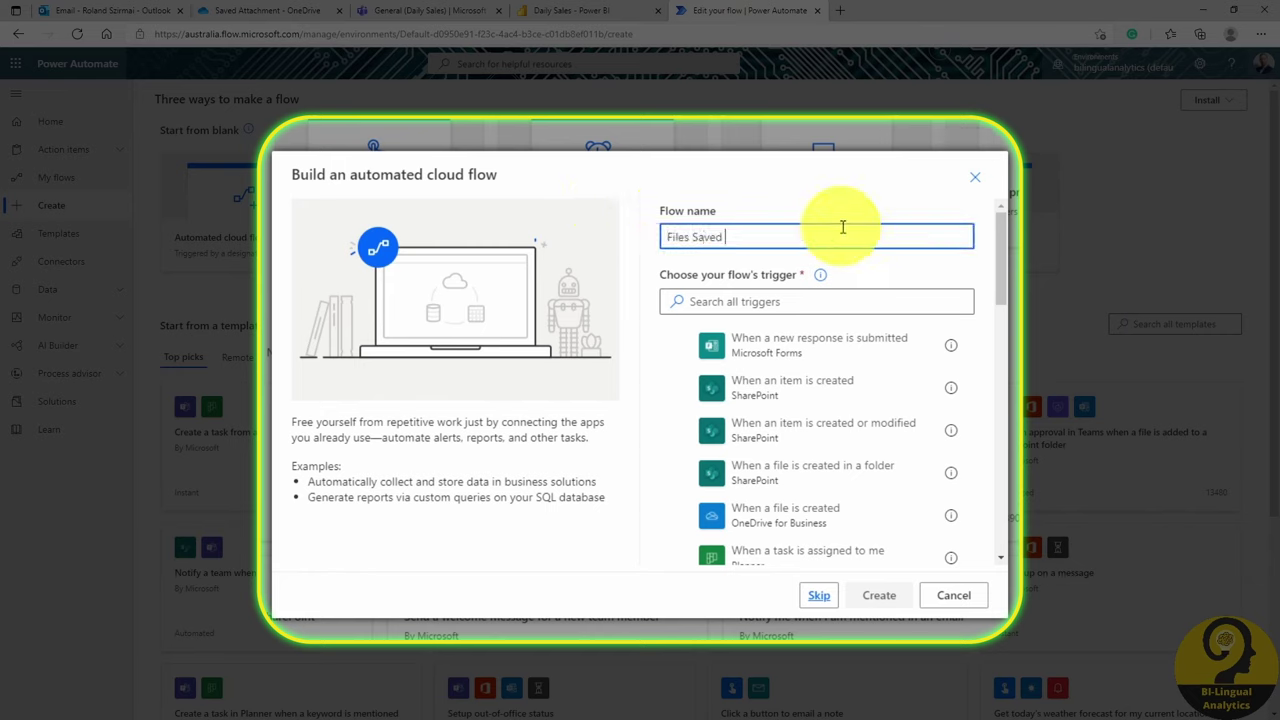
pyautogui.write('iles Saved Notification')
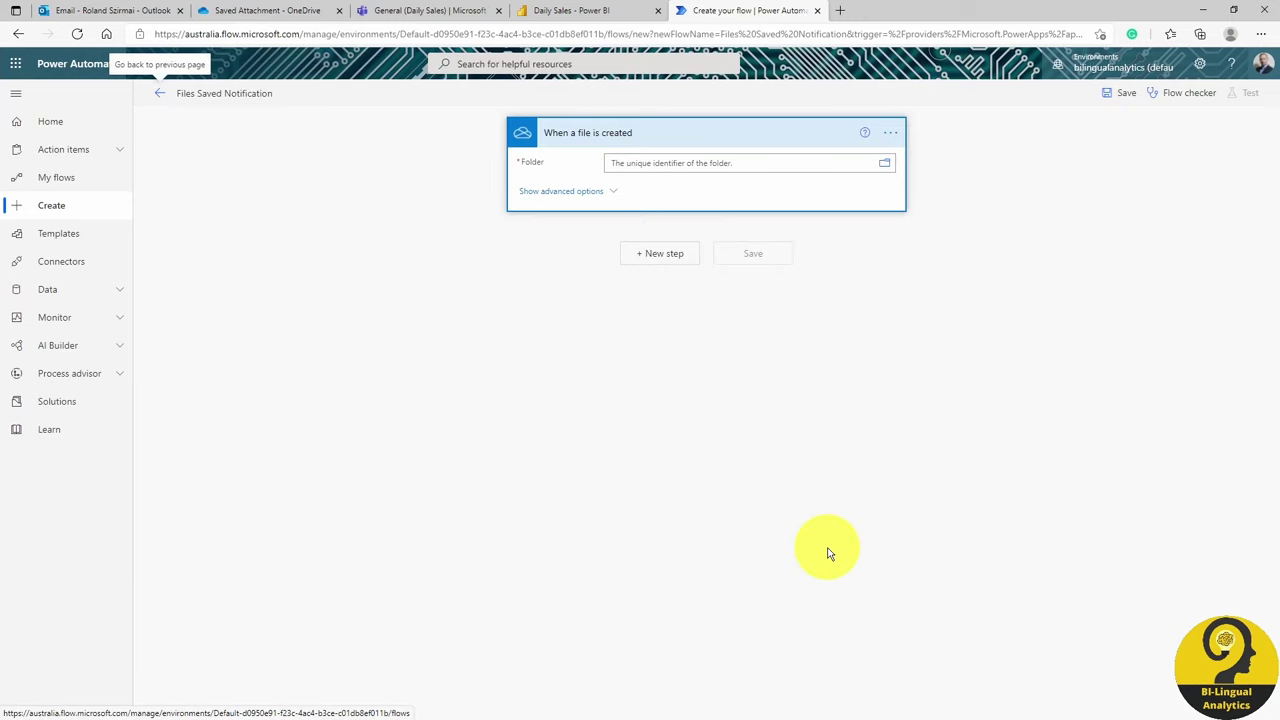
# Set the folder of the "When a file is created" trigger to /Saved Attachment
pyautogui.click(882, 167)
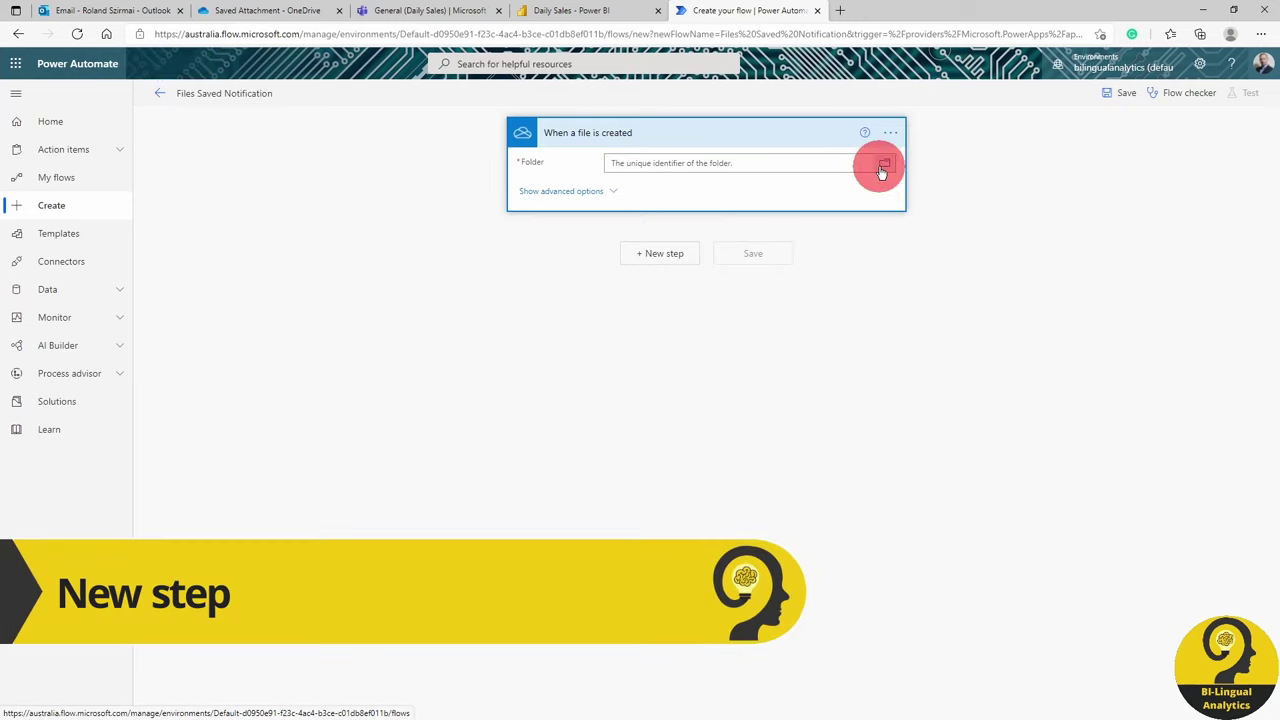
pyautogui.click(1088, 207)
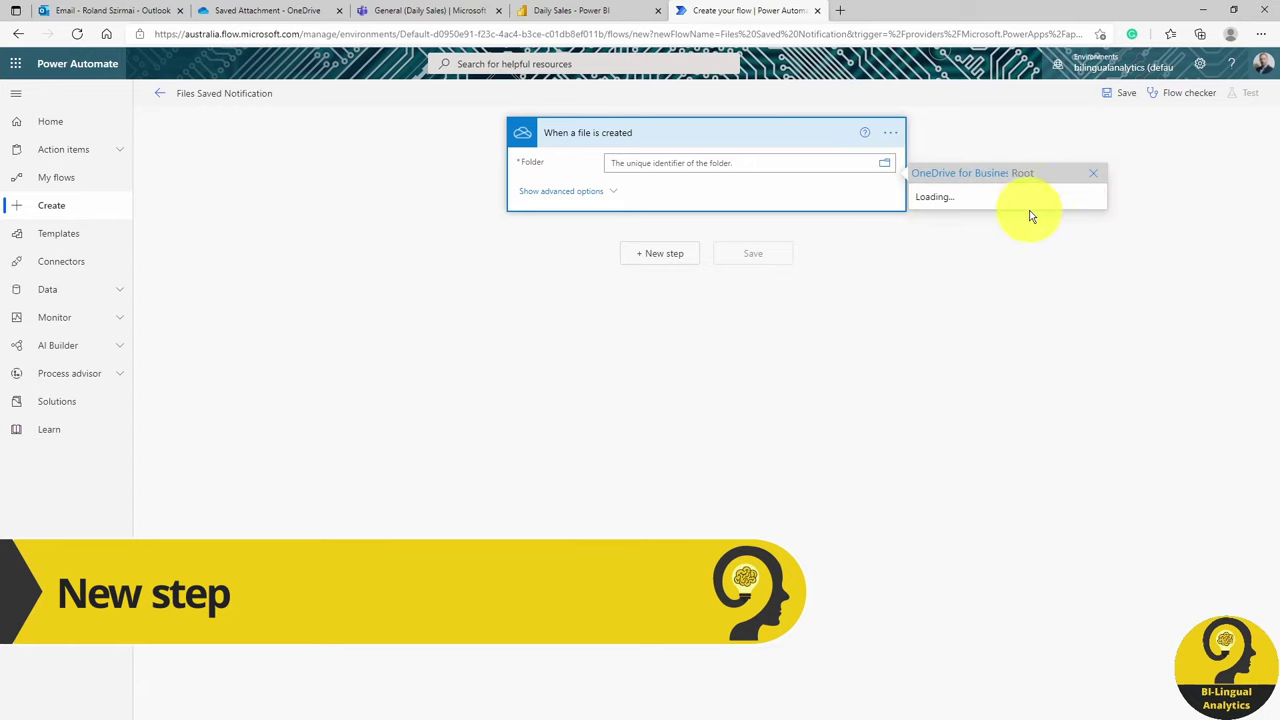
pyautogui.click(1005, 233)
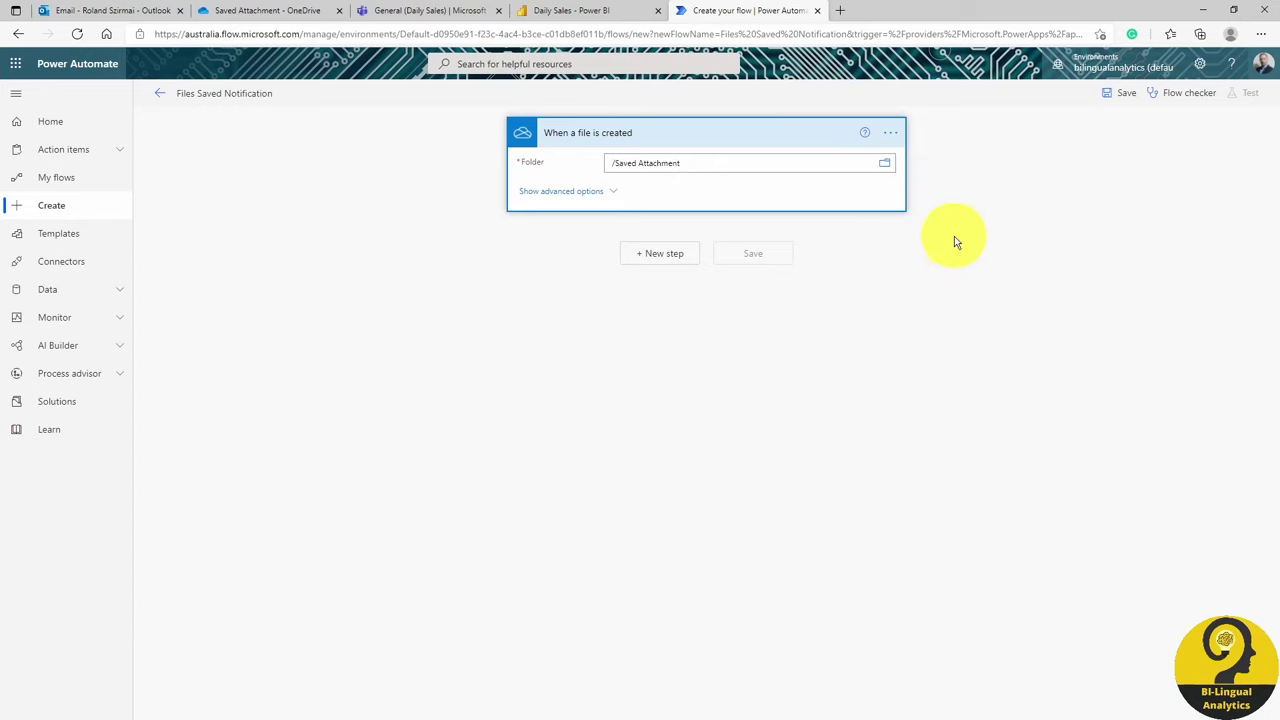
# Add a step with the Microsoft Teams action "Post a message as the Flow bot to a user", found by searching "send"
pyautogui.click(690, 254)
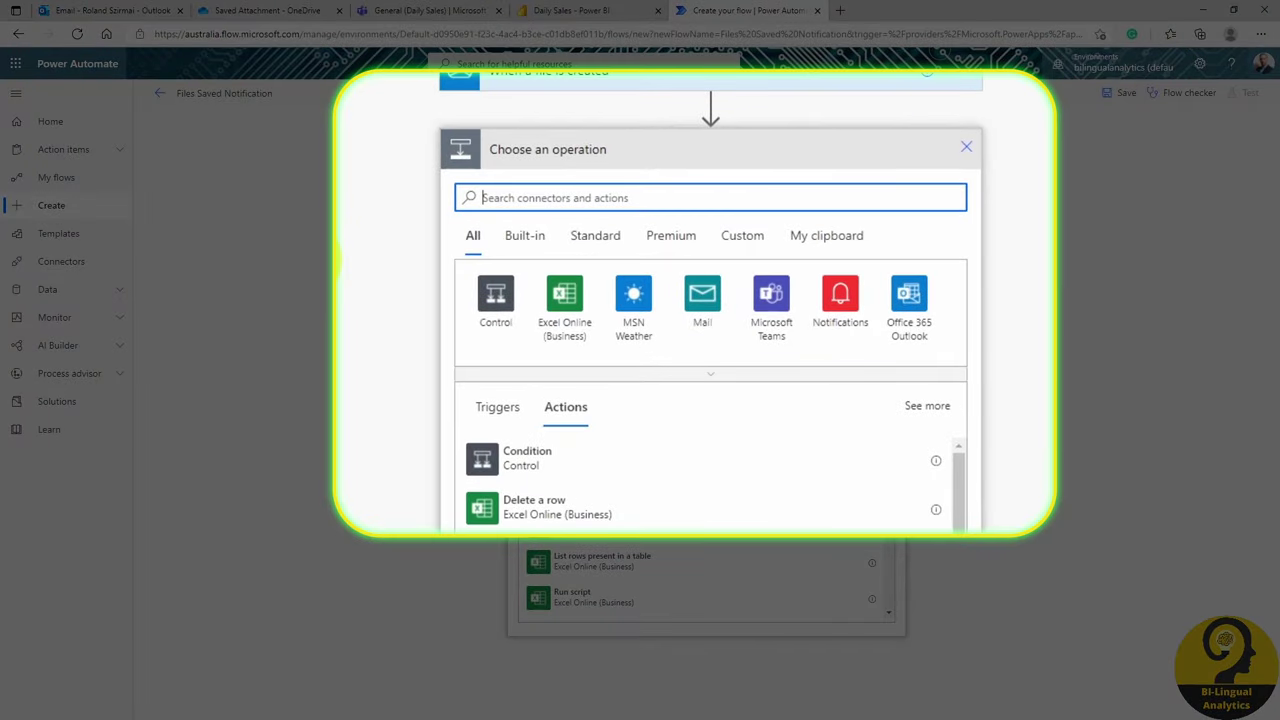
pyautogui.click(773, 305)
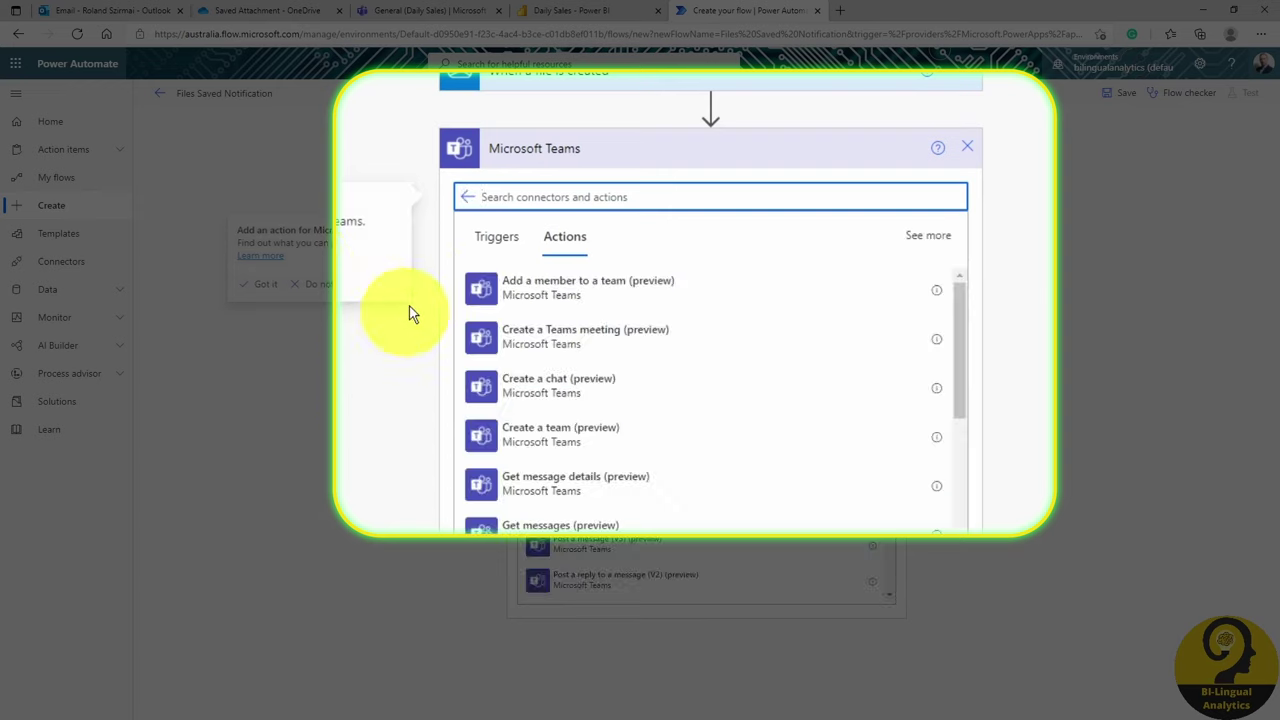
pyautogui.click(605, 197)
pyautogui.write('send')
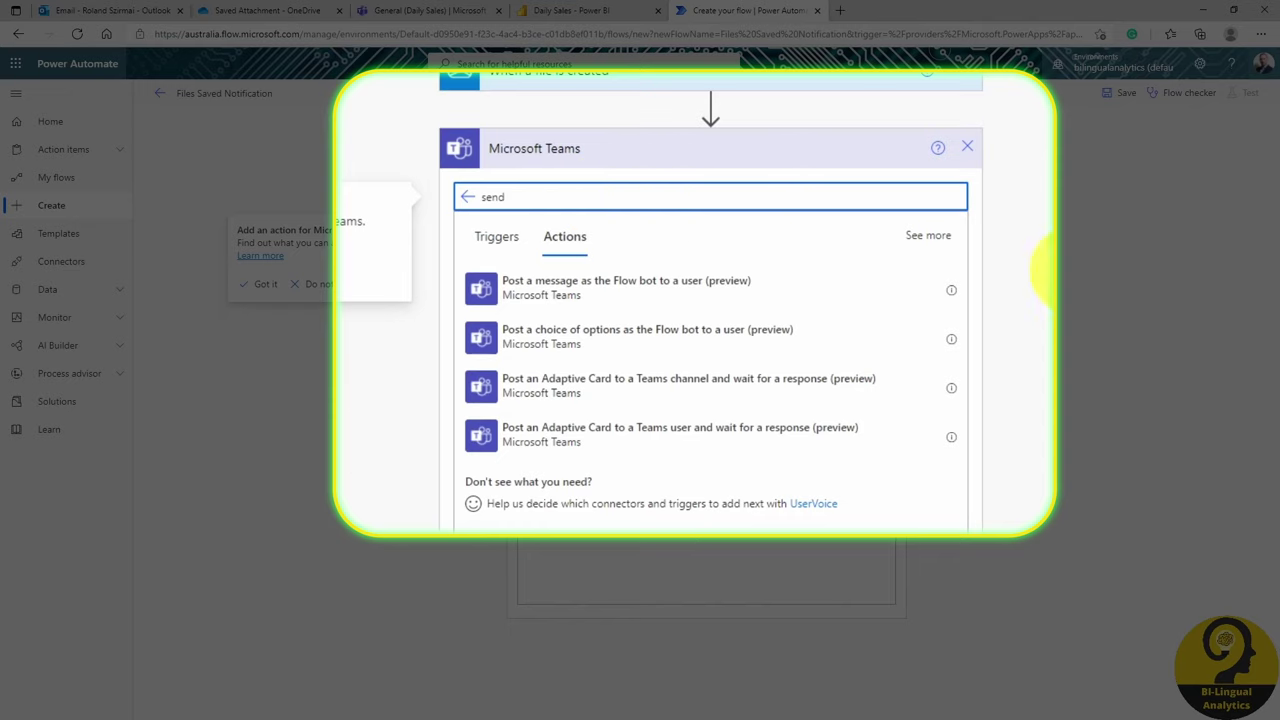
pyautogui.click(730, 283)
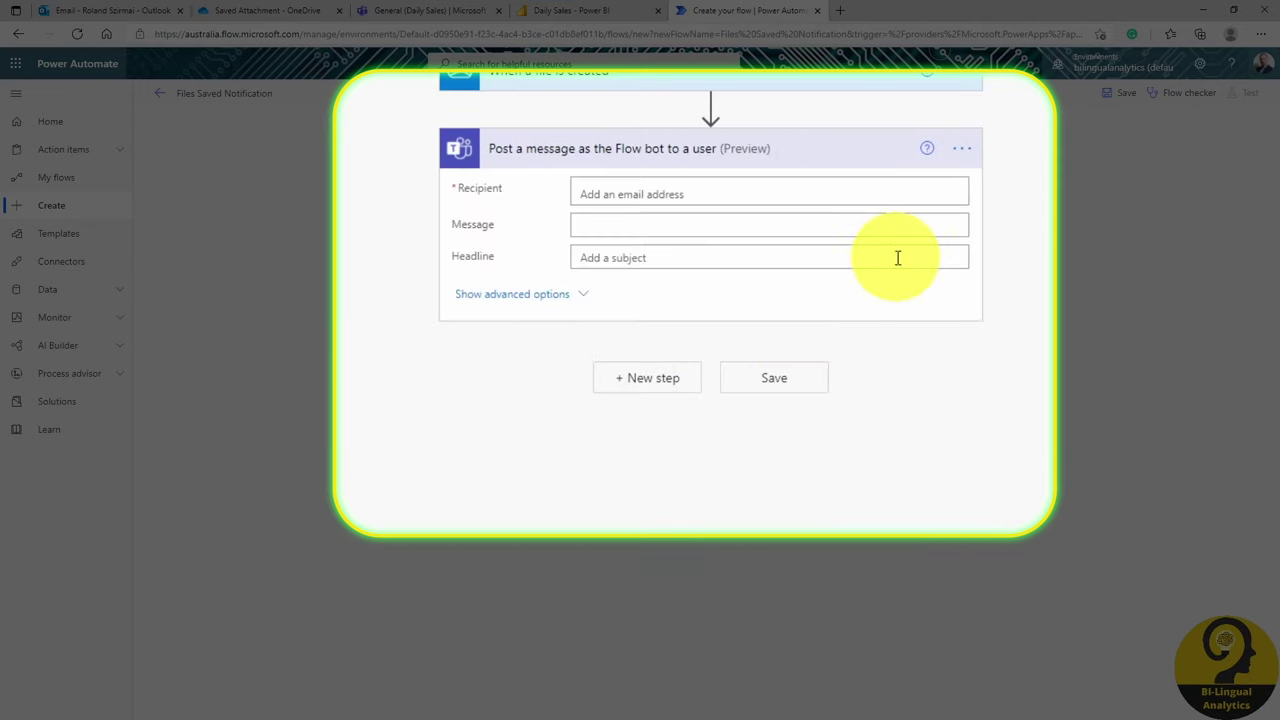
# Set the recipient of the Flow bot message to the account owner by searching for the person's first name
pyautogui.click(796, 194)
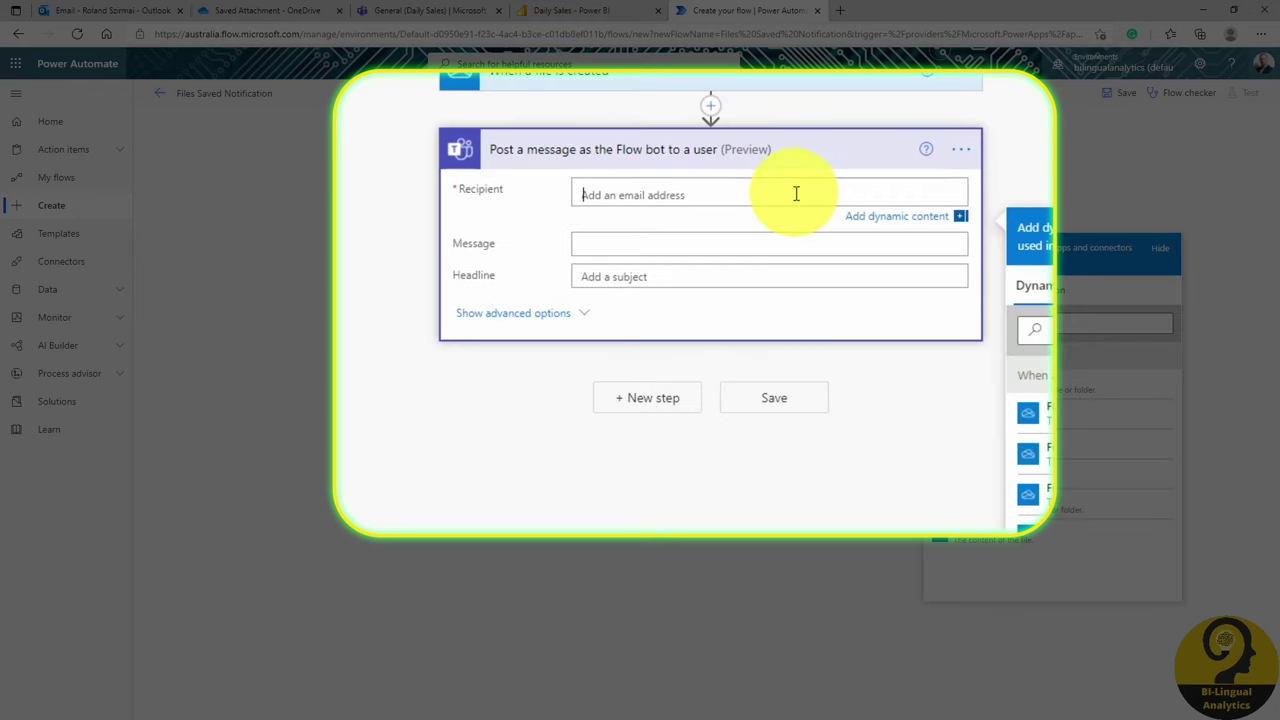
pyautogui.write('roland')
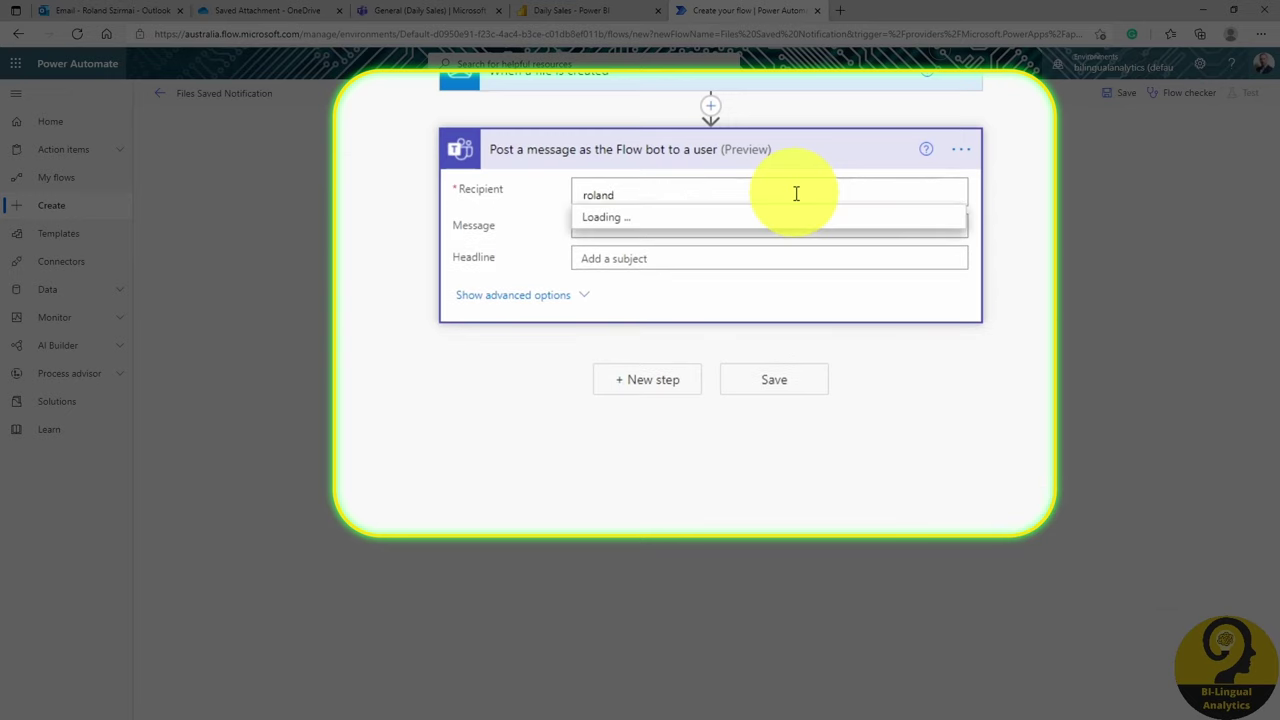
pyautogui.click(768, 228)
# Compose the message from the File name dynamic content followed by "is now saved to Daily Sales OneDrive folder." and save the flow
pyautogui.click(731, 243)
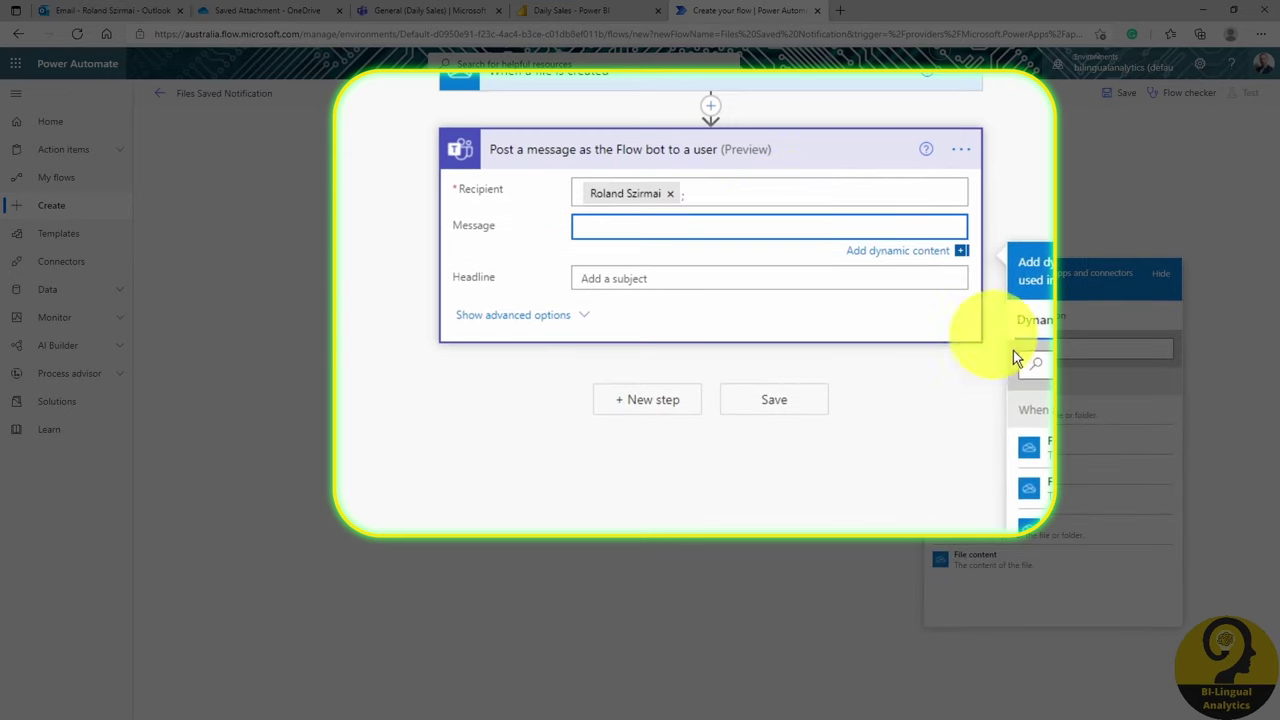
pyautogui.click(1030, 445)
pyautogui.write('is now saved to Daily Sales OneD')
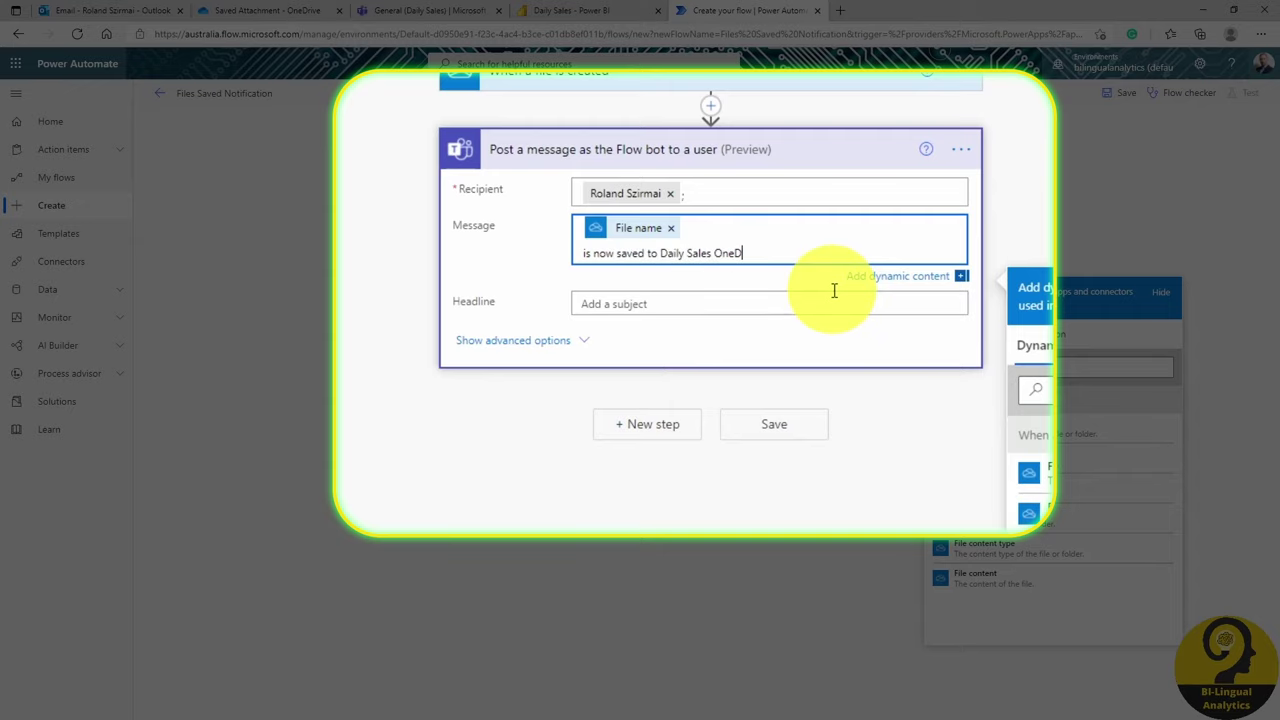
pyautogui.write('rive folder.')
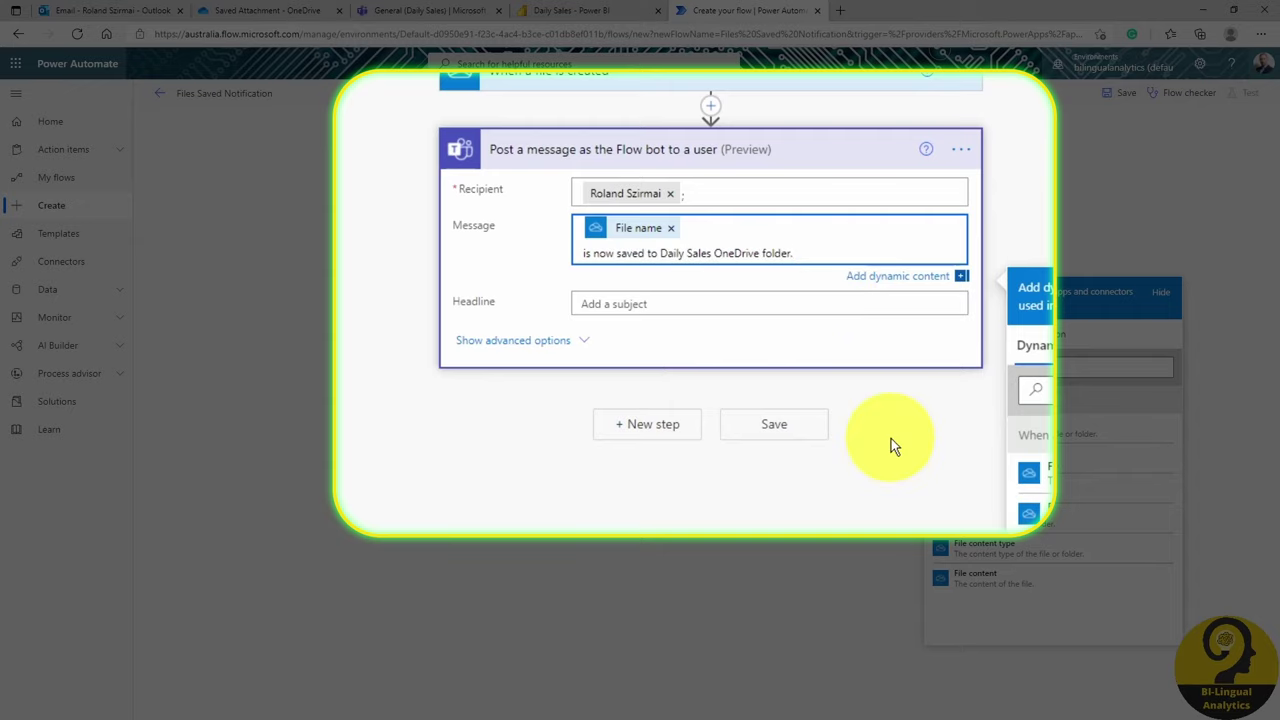
pyautogui.click(781, 430)
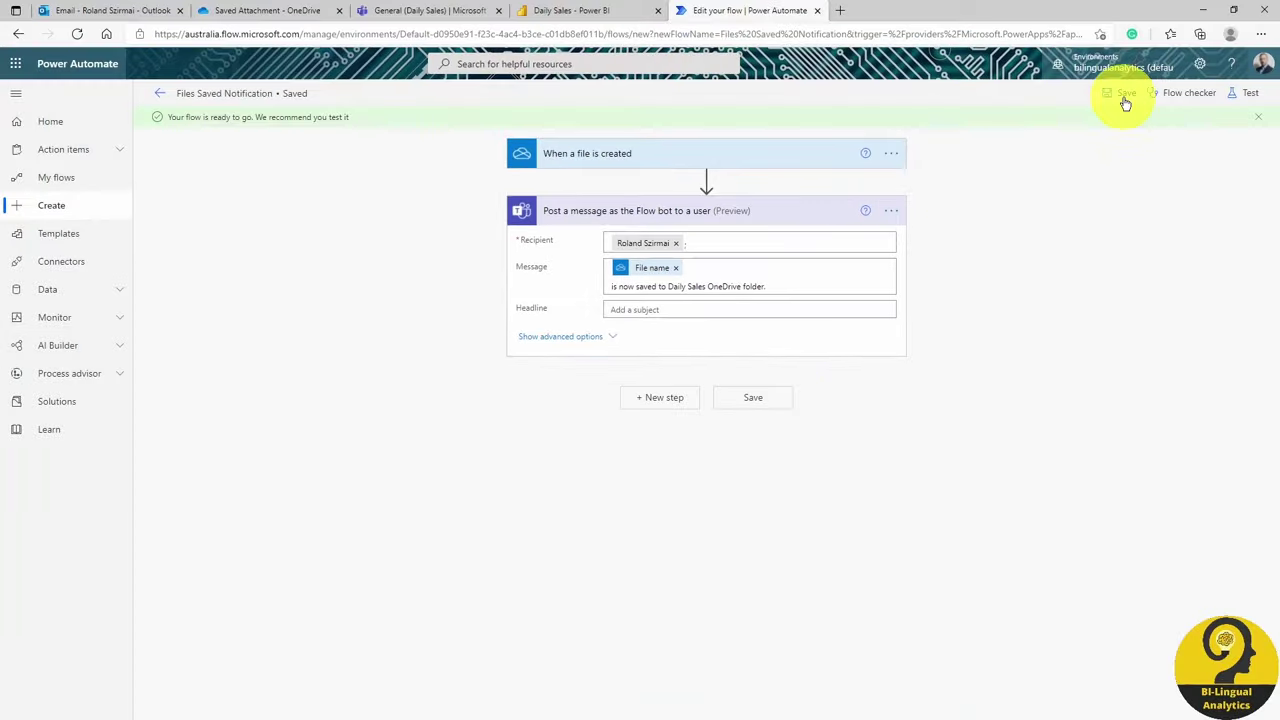
pyautogui.click(1122, 93)
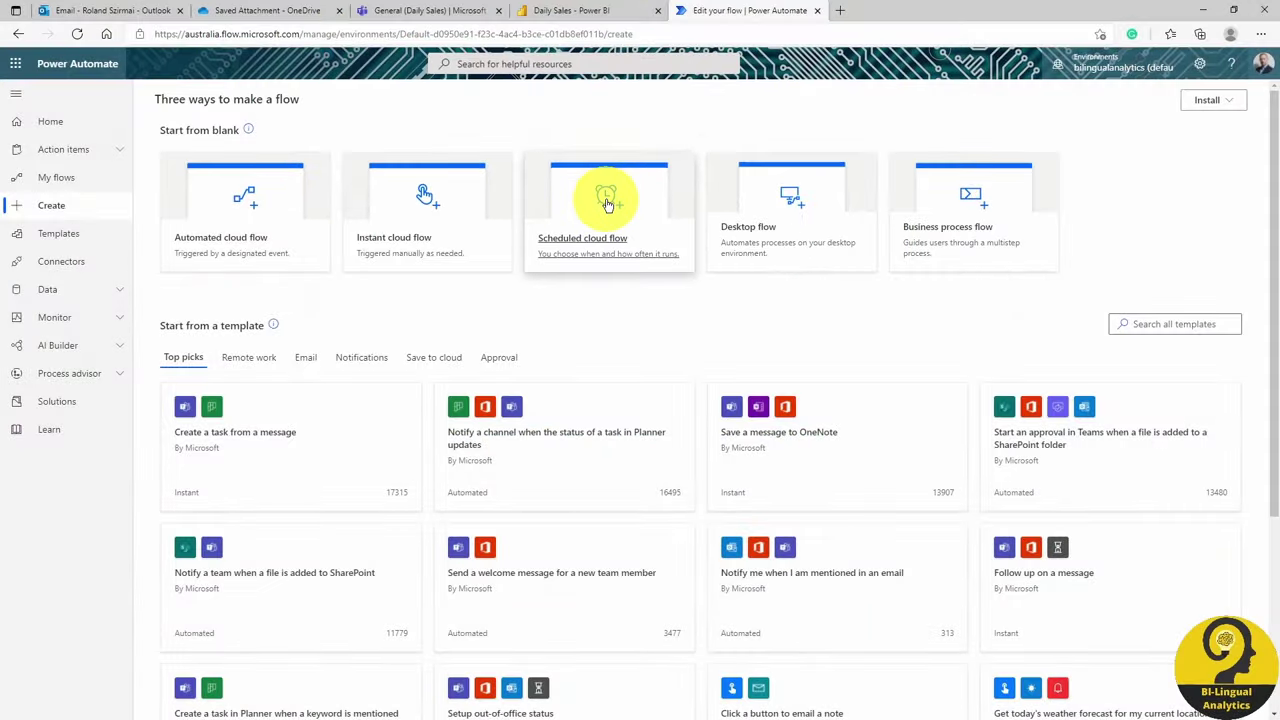
# Create a scheduled cloud flow named "Daily Sales PBI Dataset Refresh" starting 7/24/21 at 06:00 PM and repeating every 1 day
pyautogui.click(606, 200)
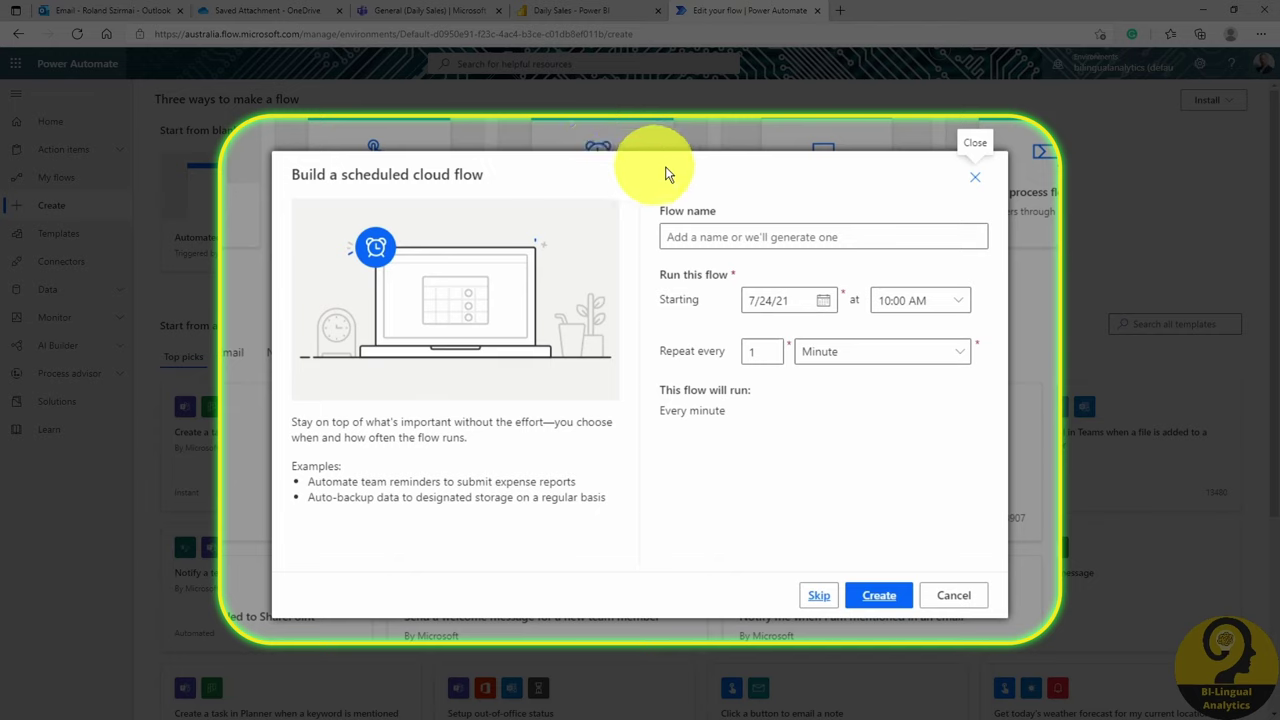
pyautogui.click(854, 232)
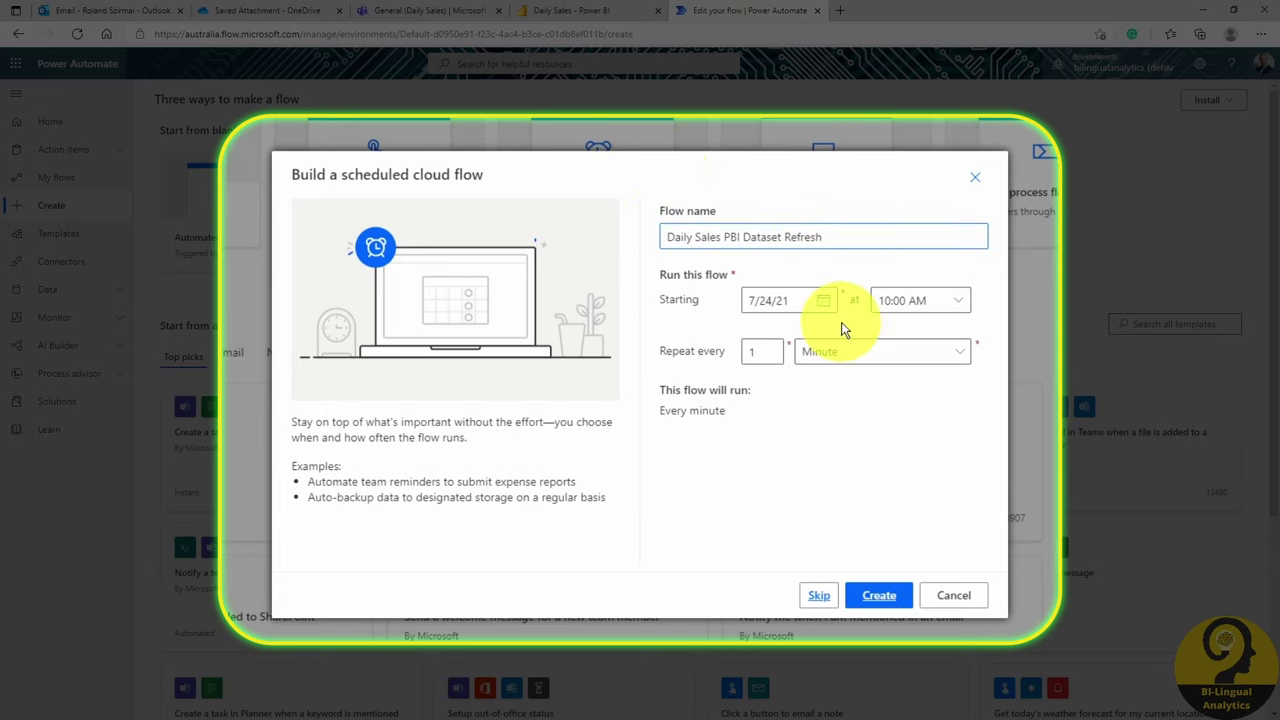
pyautogui.click(954, 303)
pyautogui.scroll(-10, 1000, 598)
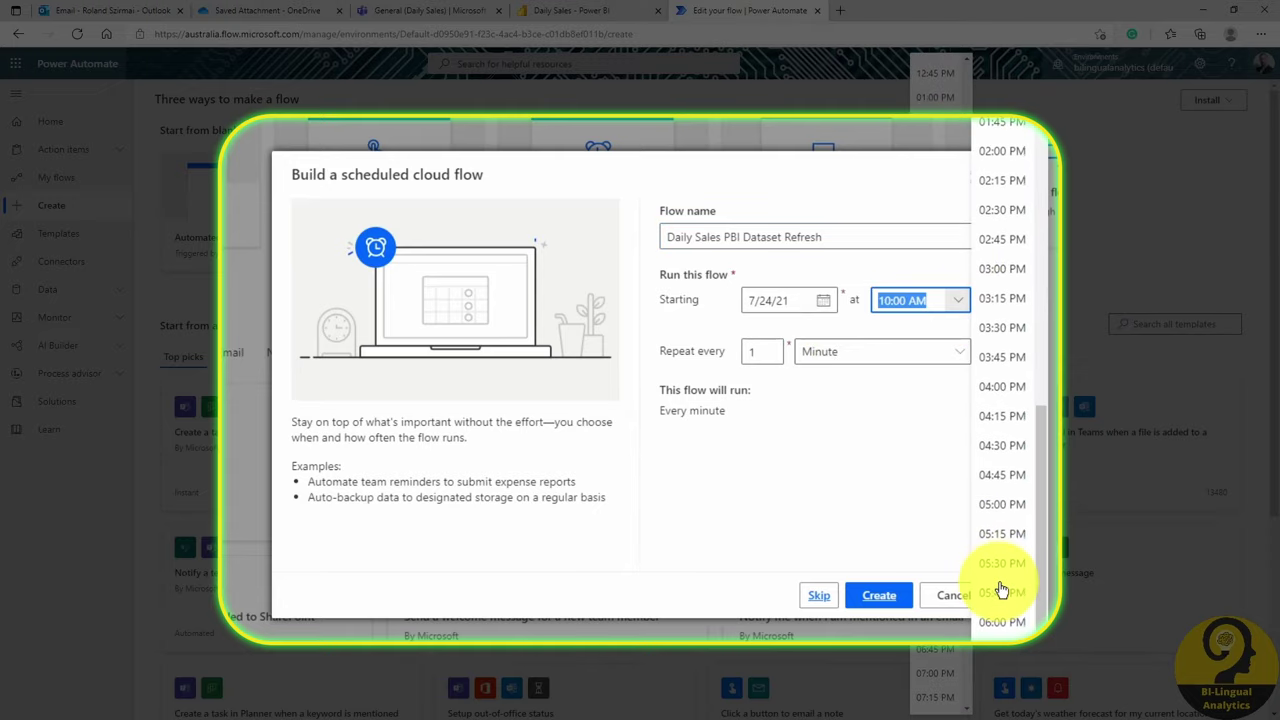
pyautogui.click(1006, 514)
pyautogui.click(846, 352)
pyautogui.click(822, 437)
pyautogui.click(877, 595)
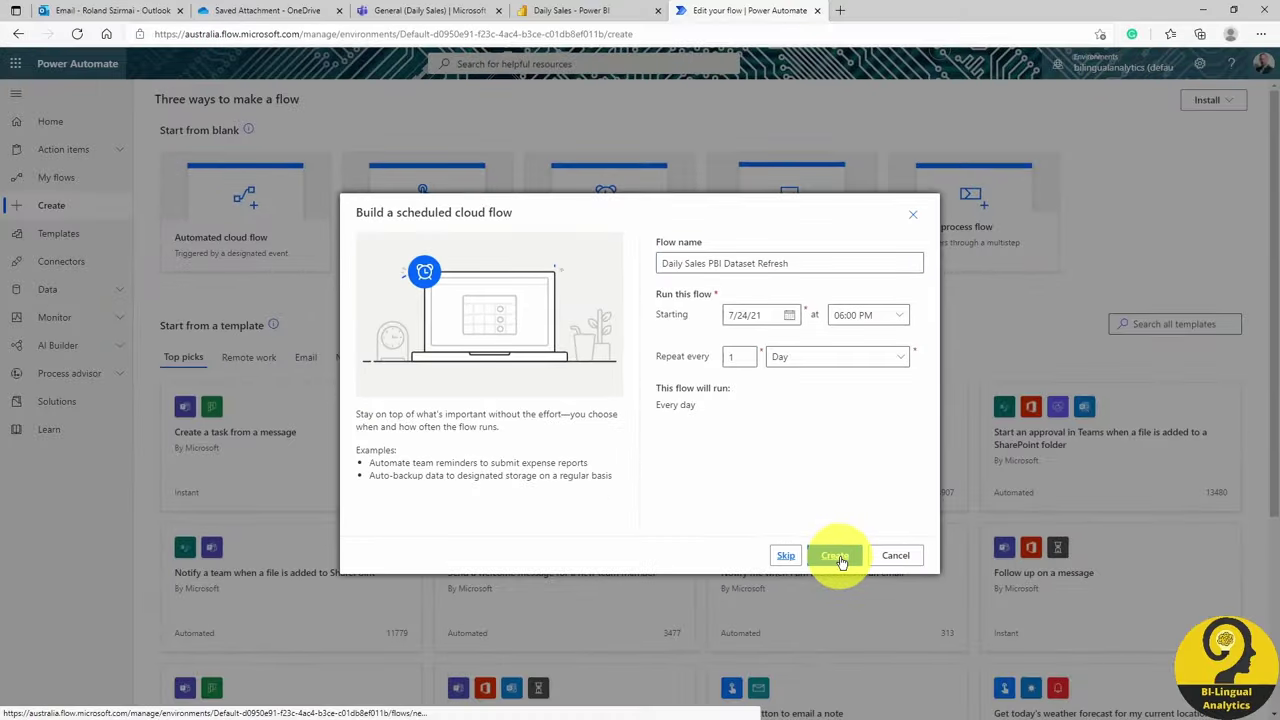
pyautogui.click(843, 563)
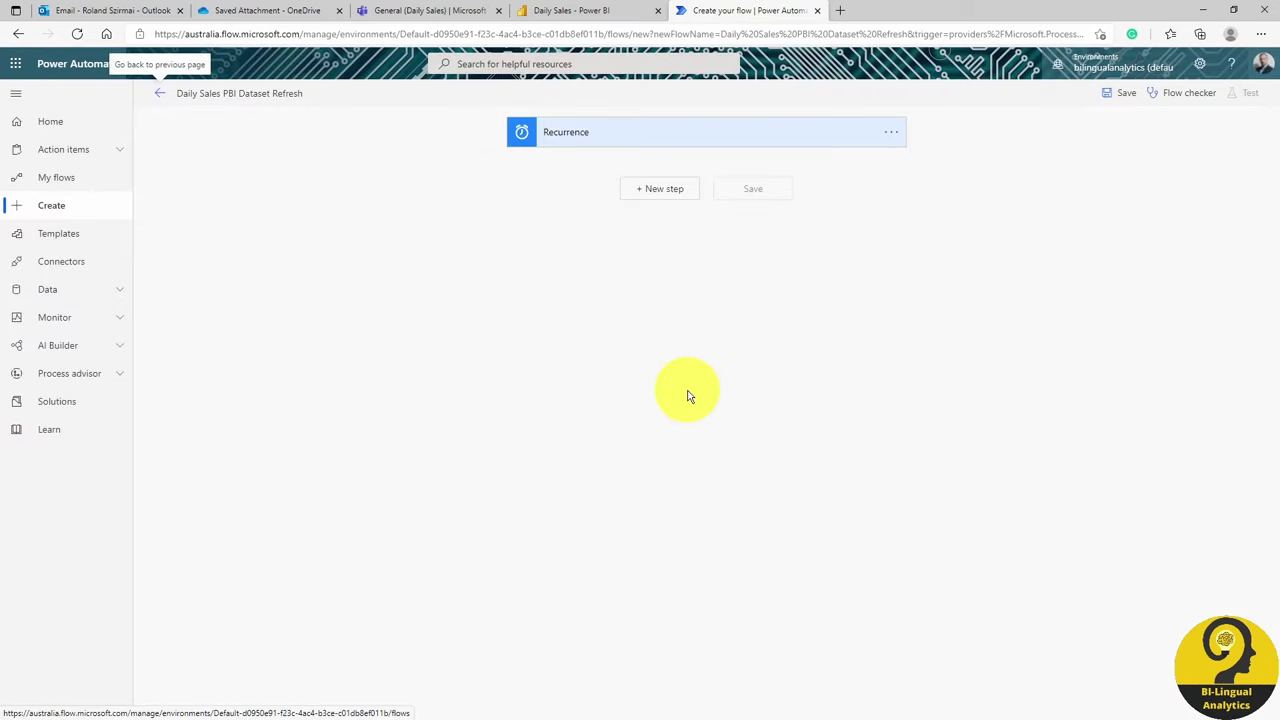
# Add a step with the Power BI action "Refresh a dataset", found by searching "power bi"
pyautogui.click(670, 197)
pyautogui.click(671, 189)
pyautogui.write('power bi')
pyautogui.click(497, 272)
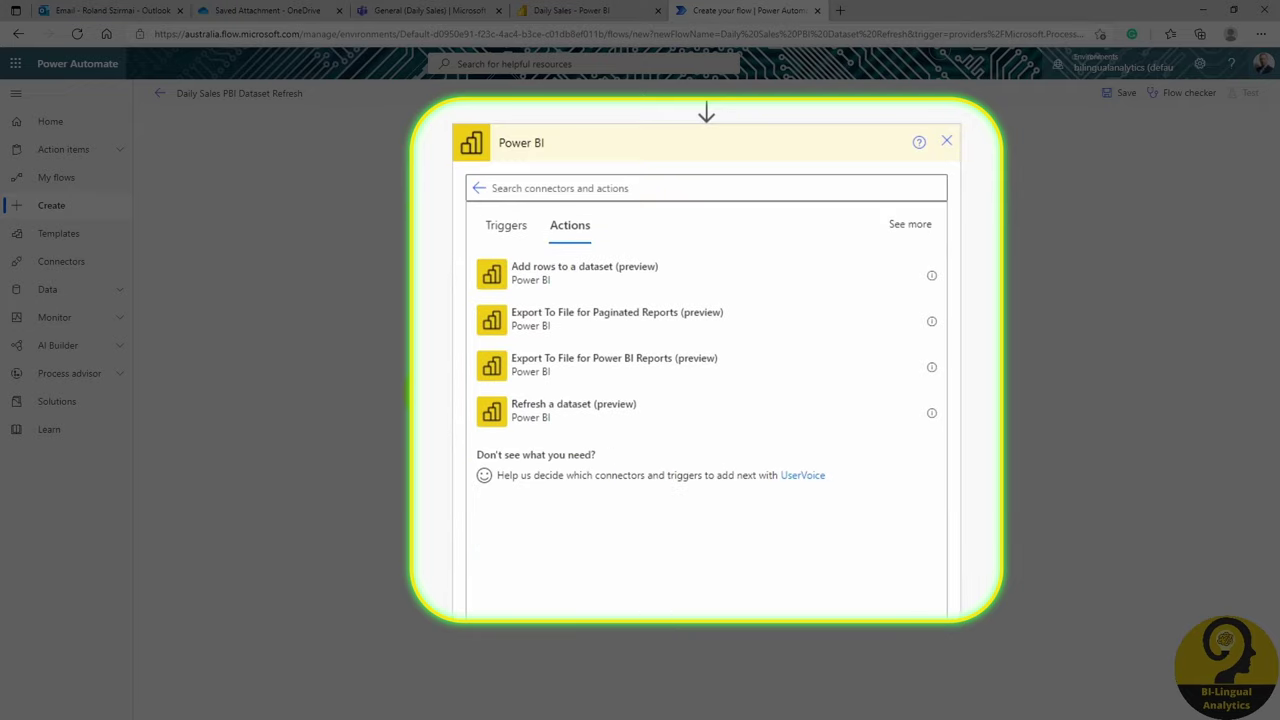
pyautogui.click(575, 412)
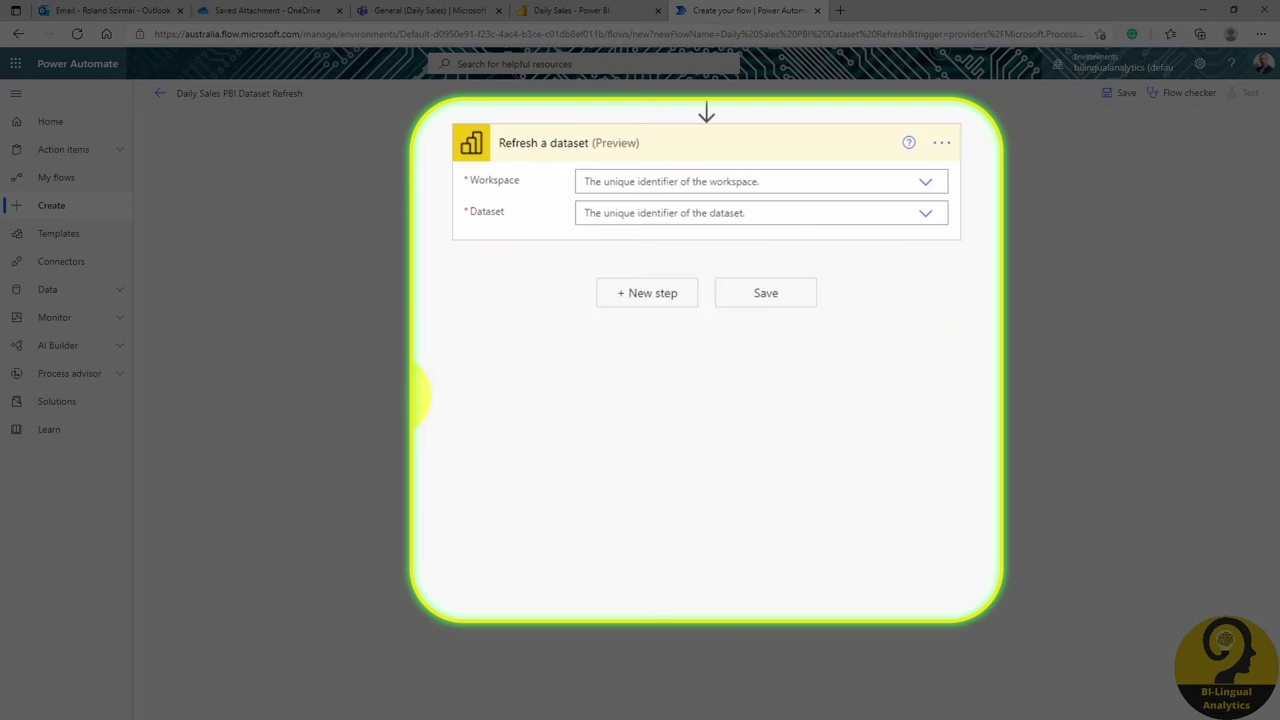
# Set the refresh action's workspace to Automate the Boring Stuff and its dataset to Daily Sales, and save the flow
pyautogui.click(925, 182)
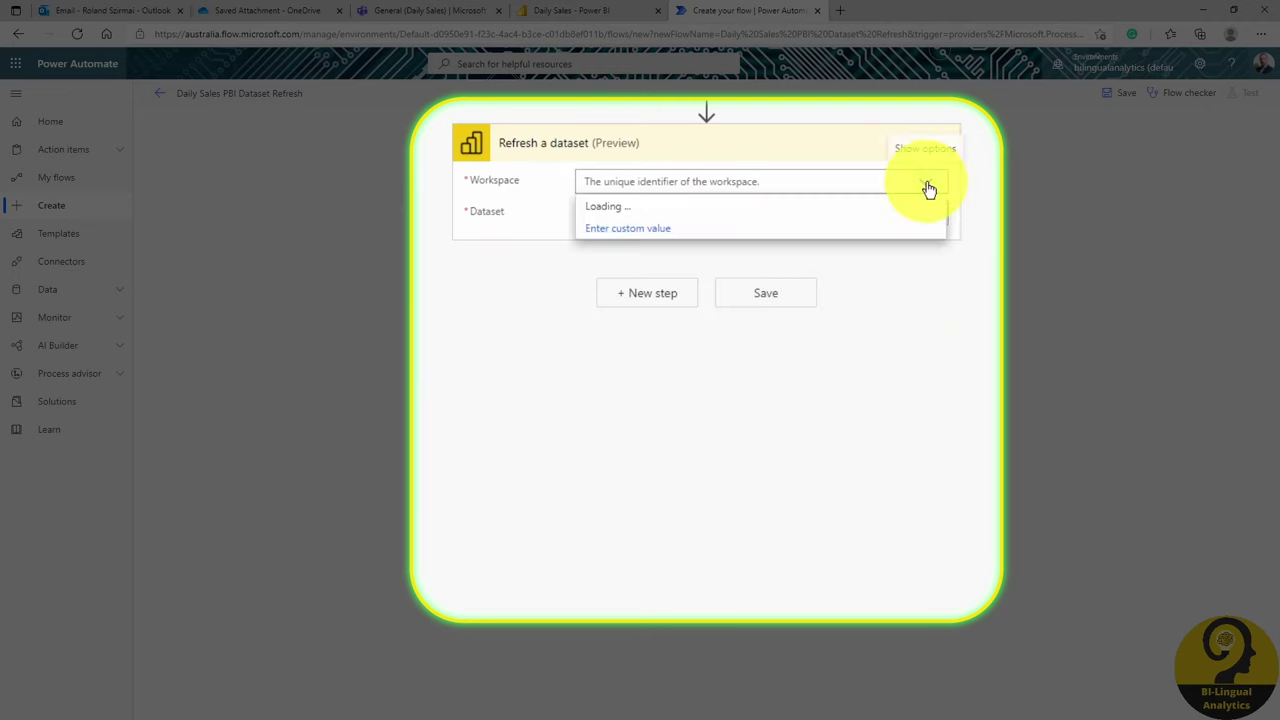
pyautogui.click(876, 223)
pyautogui.click(924, 213)
pyautogui.click(718, 240)
pyautogui.click(781, 300)
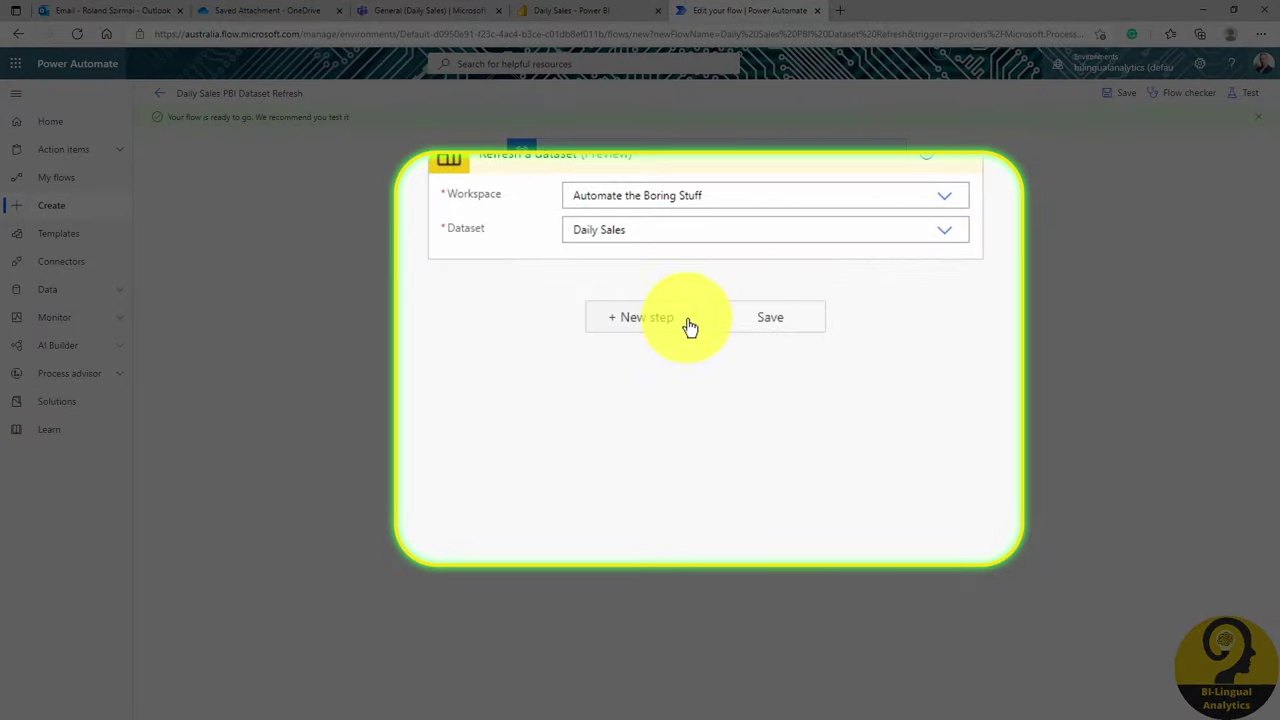
# Add a step with the Microsoft Teams action "Post message in a chat or channel", found by searching "post"
pyautogui.click(685, 329)
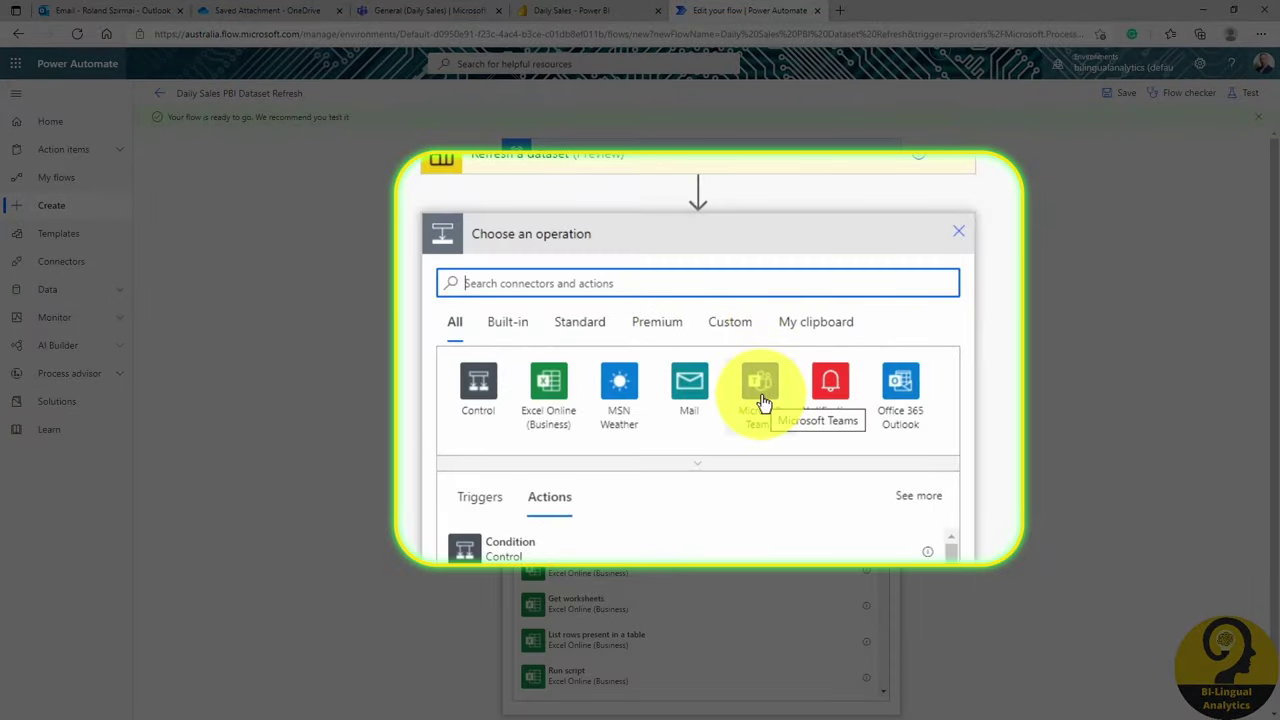
pyautogui.click(743, 370)
pyautogui.click(680, 277)
pyautogui.write('post')
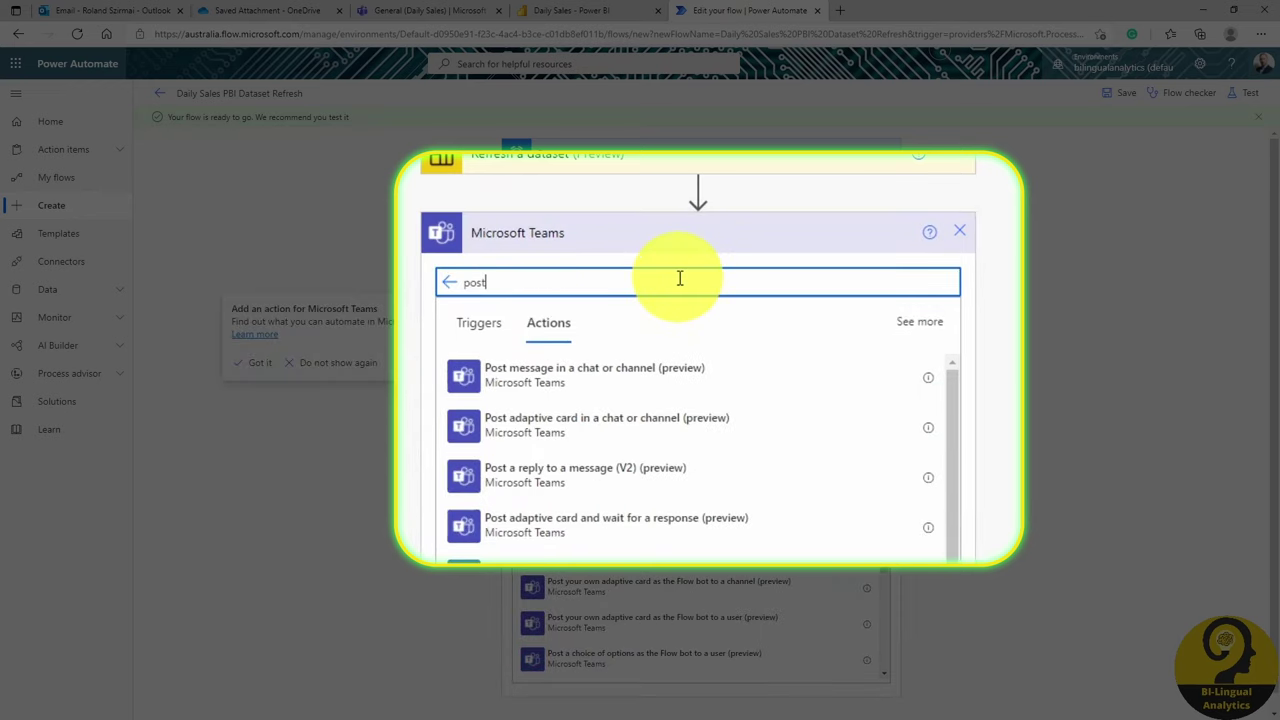
pyautogui.click(819, 388)
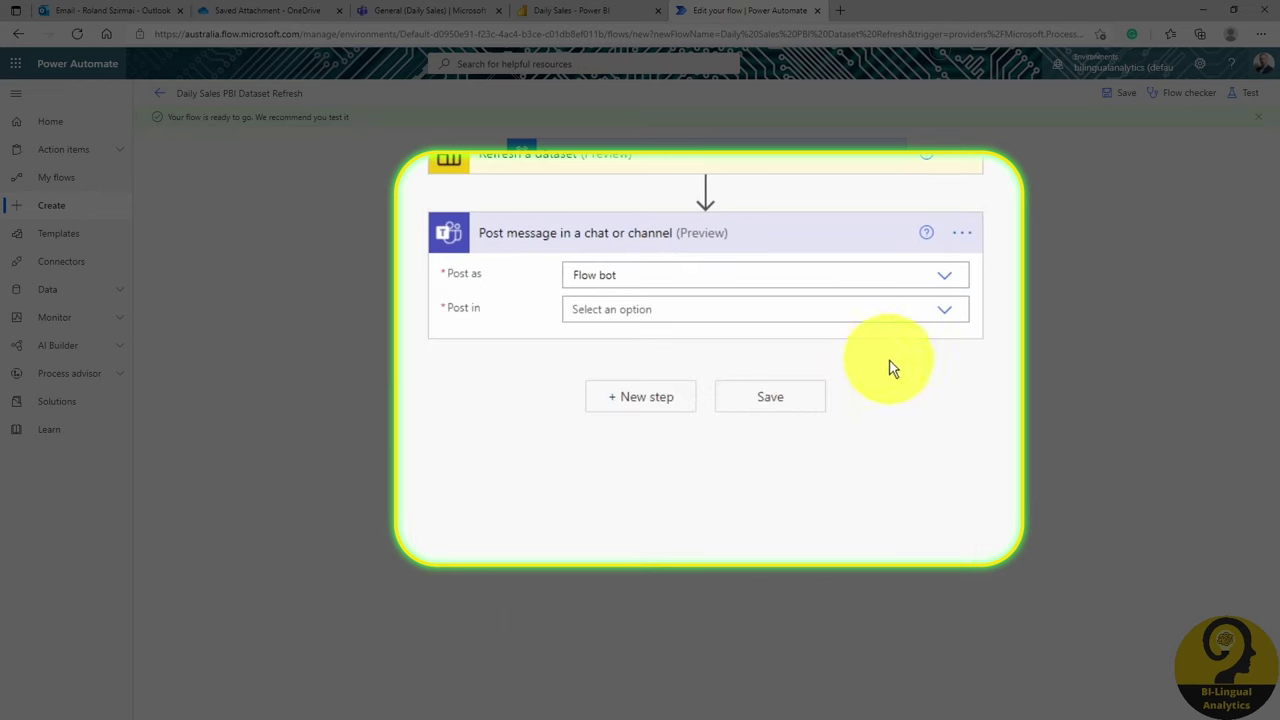
# Set the Teams action to post in Channel, with team Daily Sales and channel Dataset Updates
pyautogui.click(948, 315)
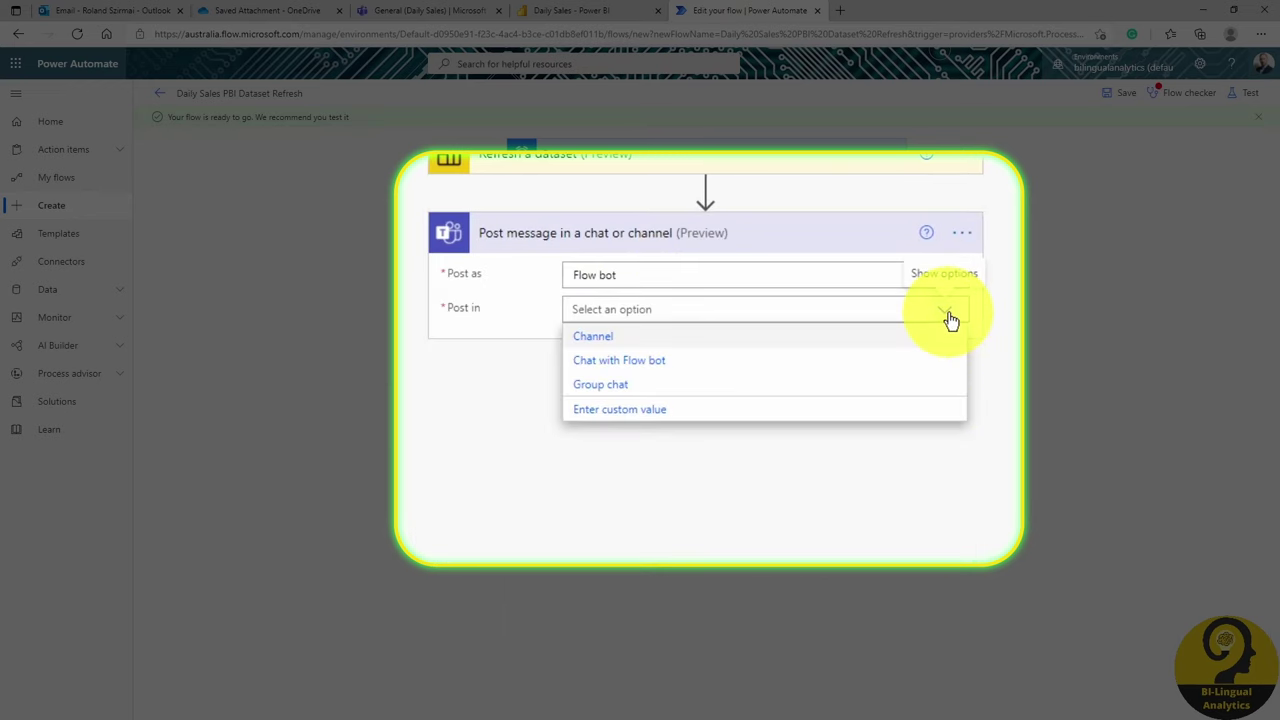
pyautogui.click(629, 337)
pyautogui.click(952, 347)
pyautogui.click(880, 370)
pyautogui.click(948, 380)
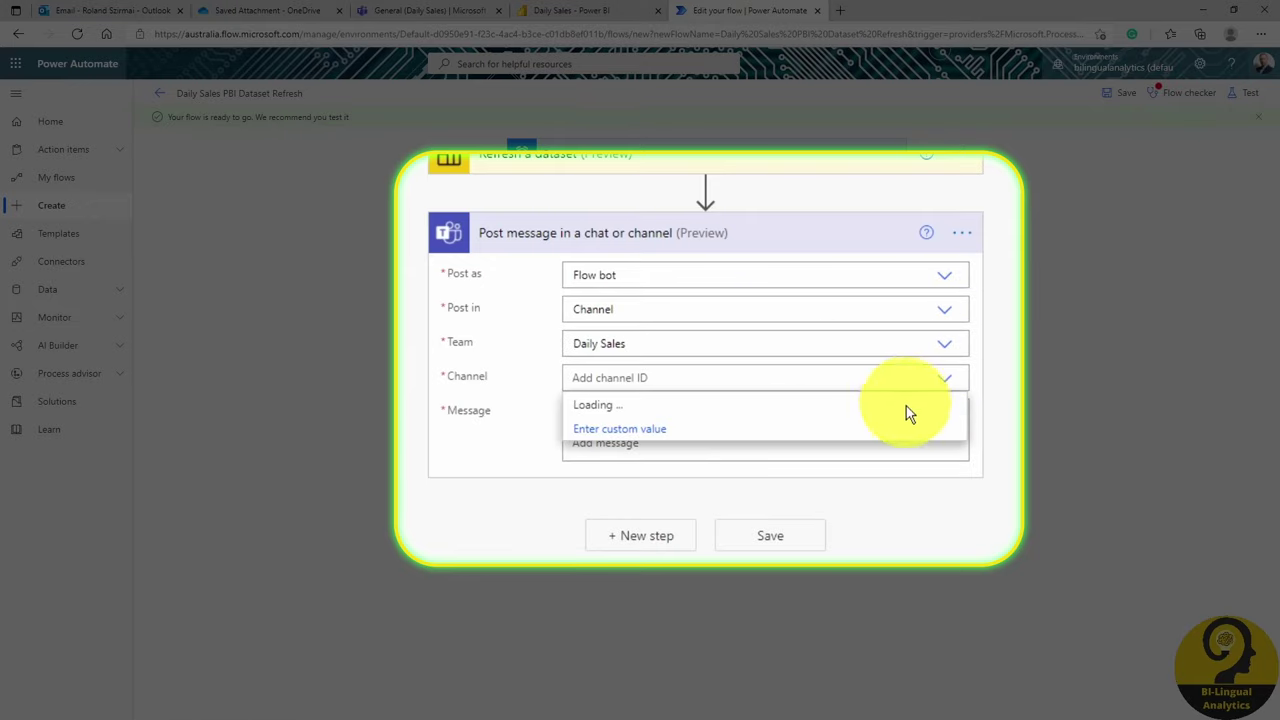
pyautogui.click(657, 405)
# Enter the message "Hi Managers, Daily Sales Report Dataset is now updated. The latest report is now available in Power BI. Thanks," plus the sender's name, and save
pyautogui.click(767, 443)
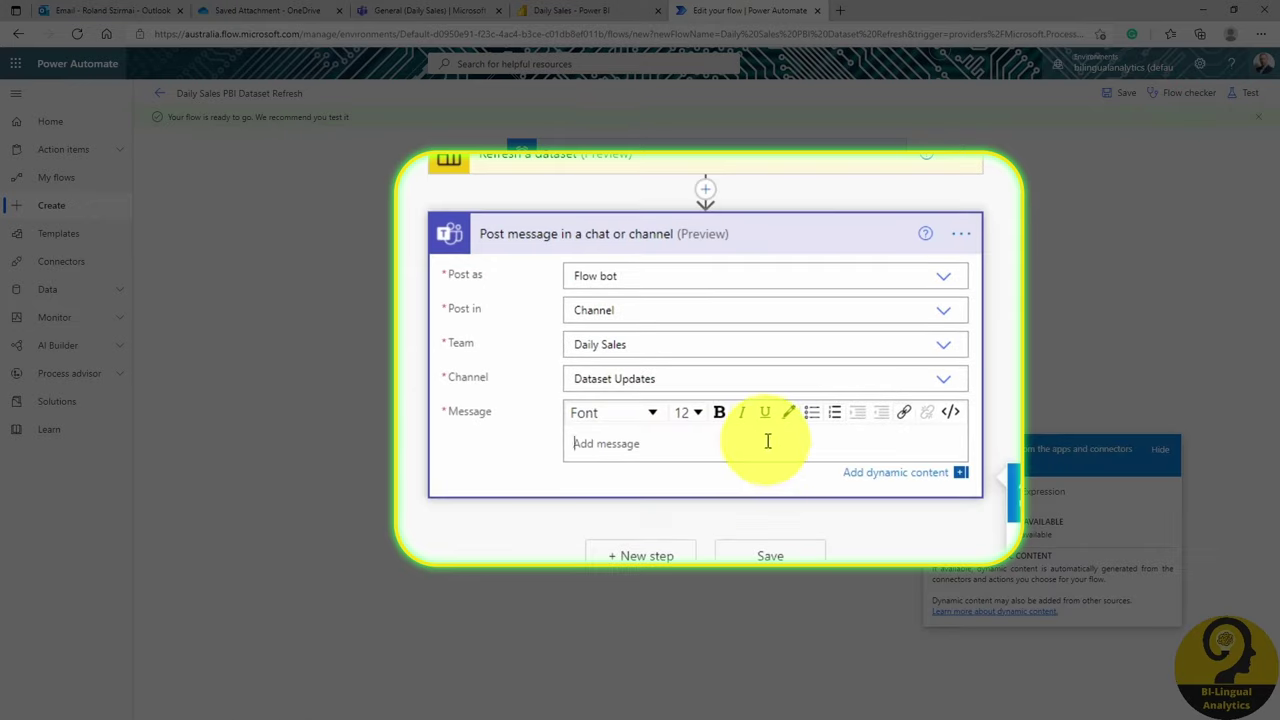
pyautogui.write('Hi Managers,')
pyautogui.press('Return')
pyautogui.press('Return')
pyautogui.write('Daily Sales Report Dataset is now updated. The latest report is now')
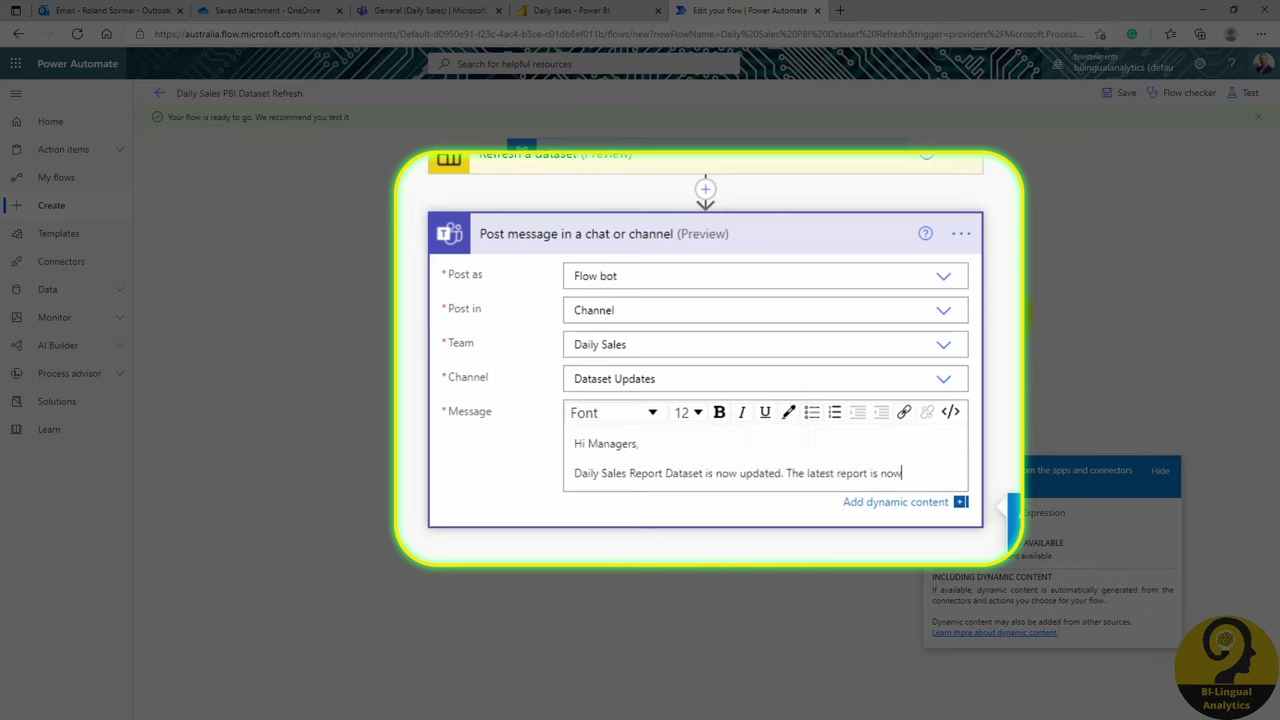
pyautogui.write('able in Power BI.')
pyautogui.press('Return')
pyautogui.press('Return')
pyautogui.write('Thanks,')
pyautogui.press('Return')
pyautogui.write('Rolan')
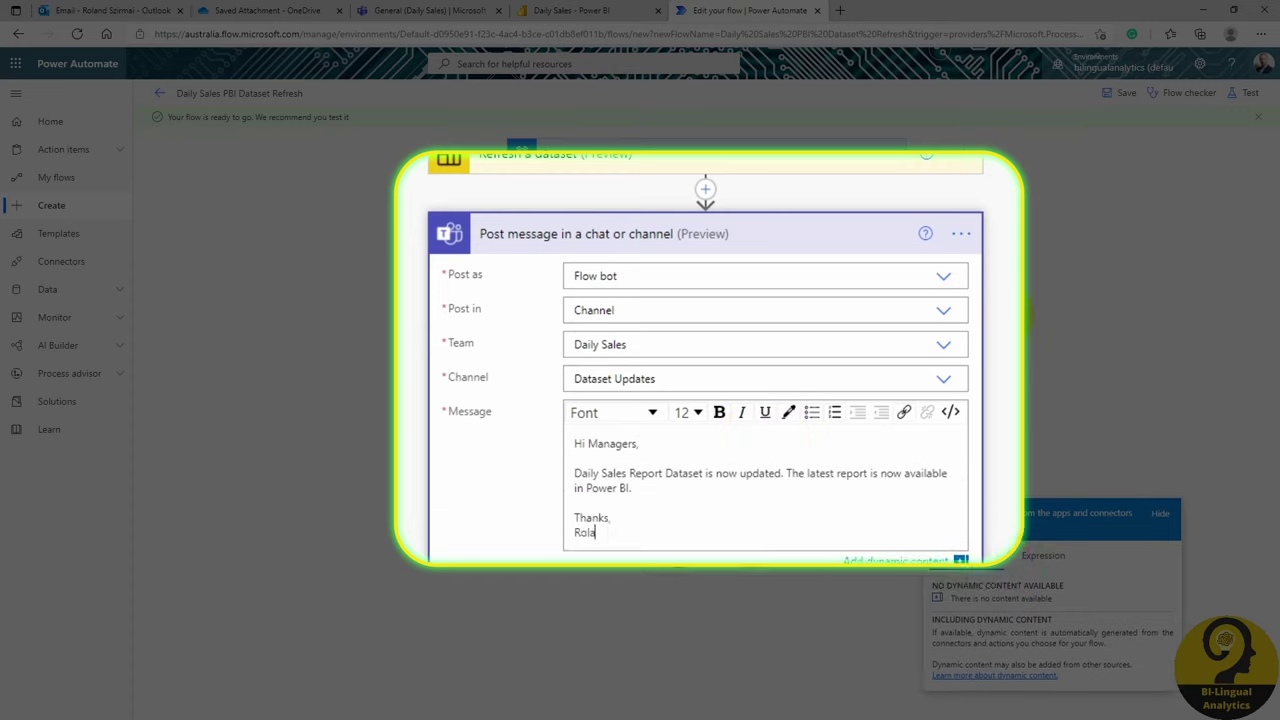
pyautogui.write(',')
pyautogui.click(1118, 93)
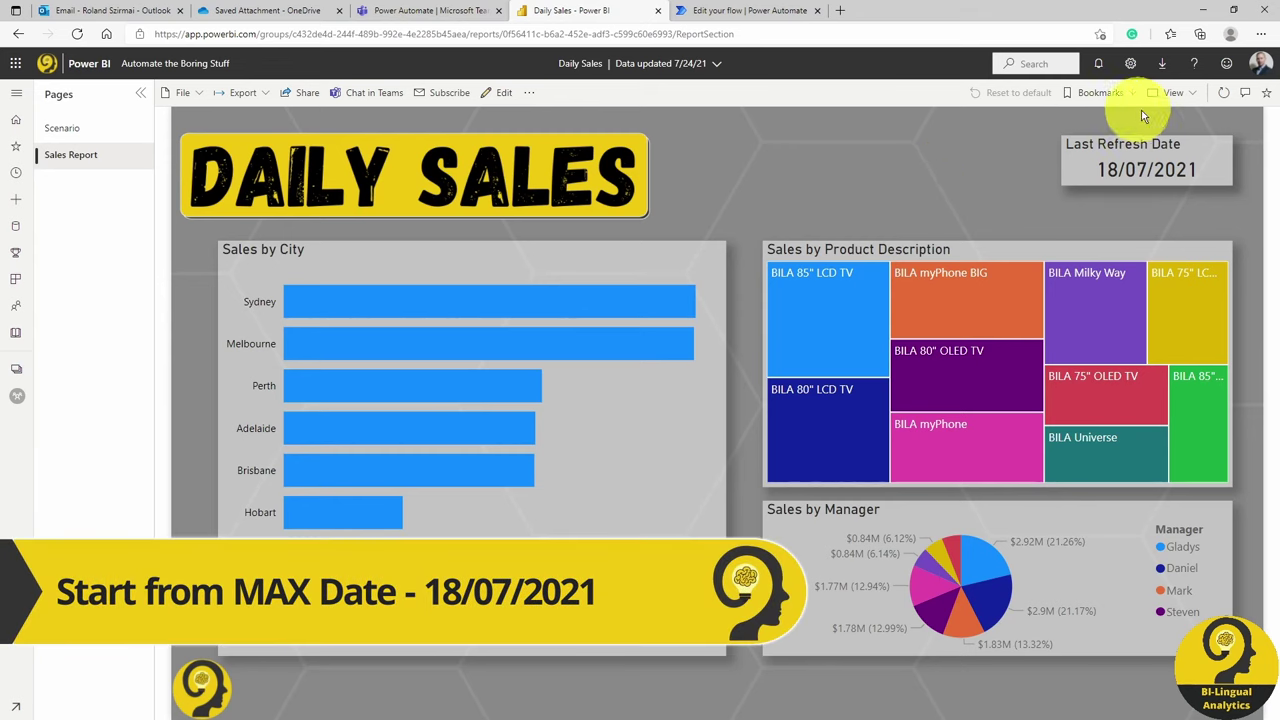
# Refresh the Daily Sales report's visuals in Power BI and return to the Automate the Boring Stuff workspace
pyautogui.click(1226, 97)
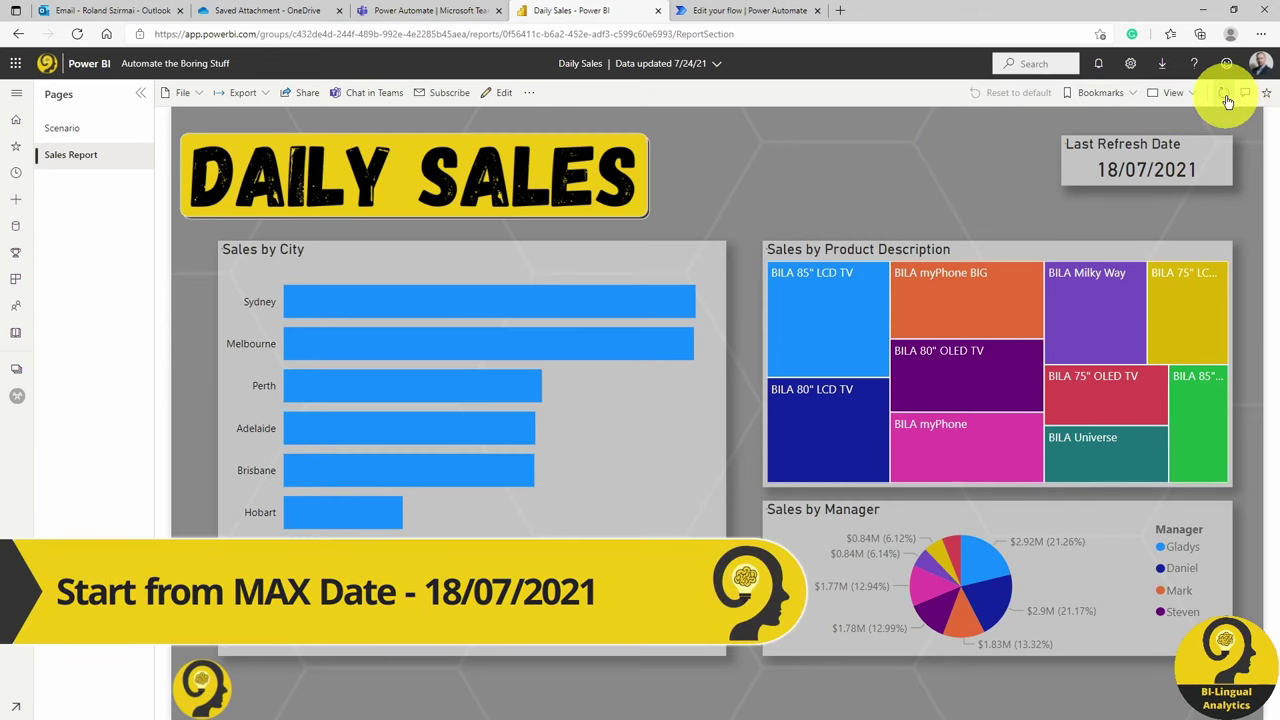
pyautogui.click(186, 63)
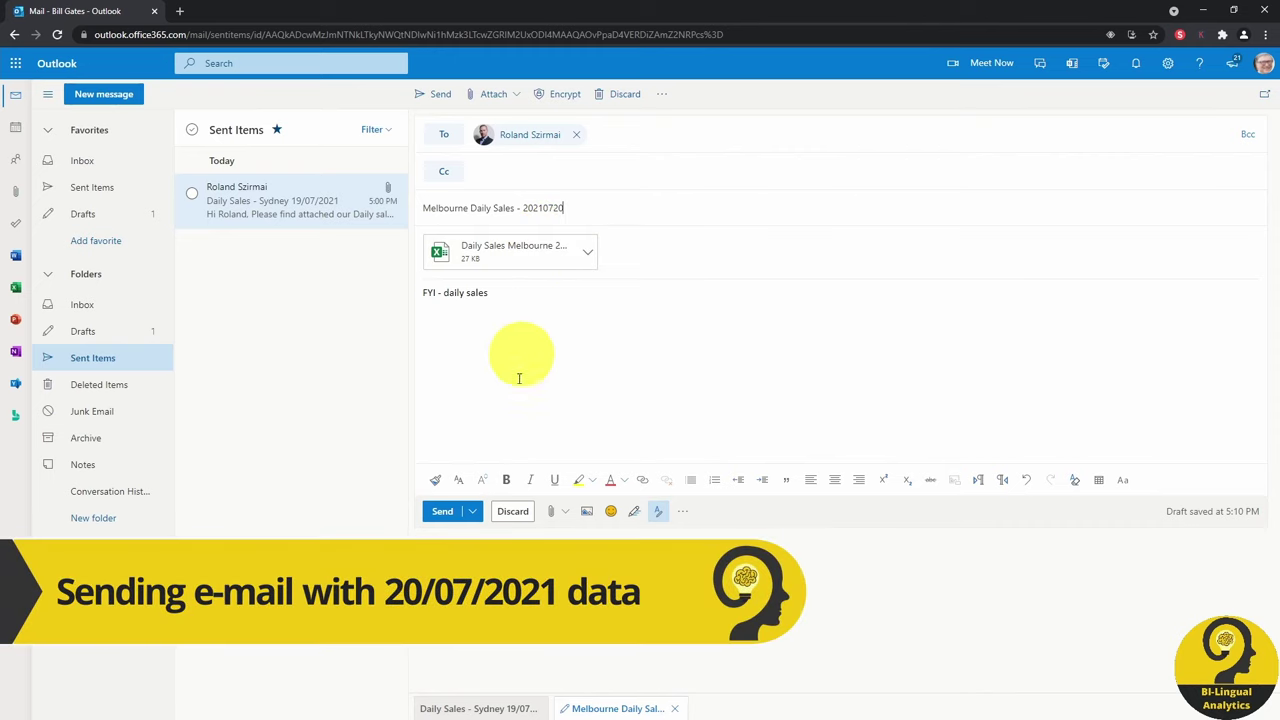
# Send the "Melbourne Daily Sales - 20210720" email with its Excel attachment and check its arrival in the inbox and OneDrive
pyautogui.click(443, 513)
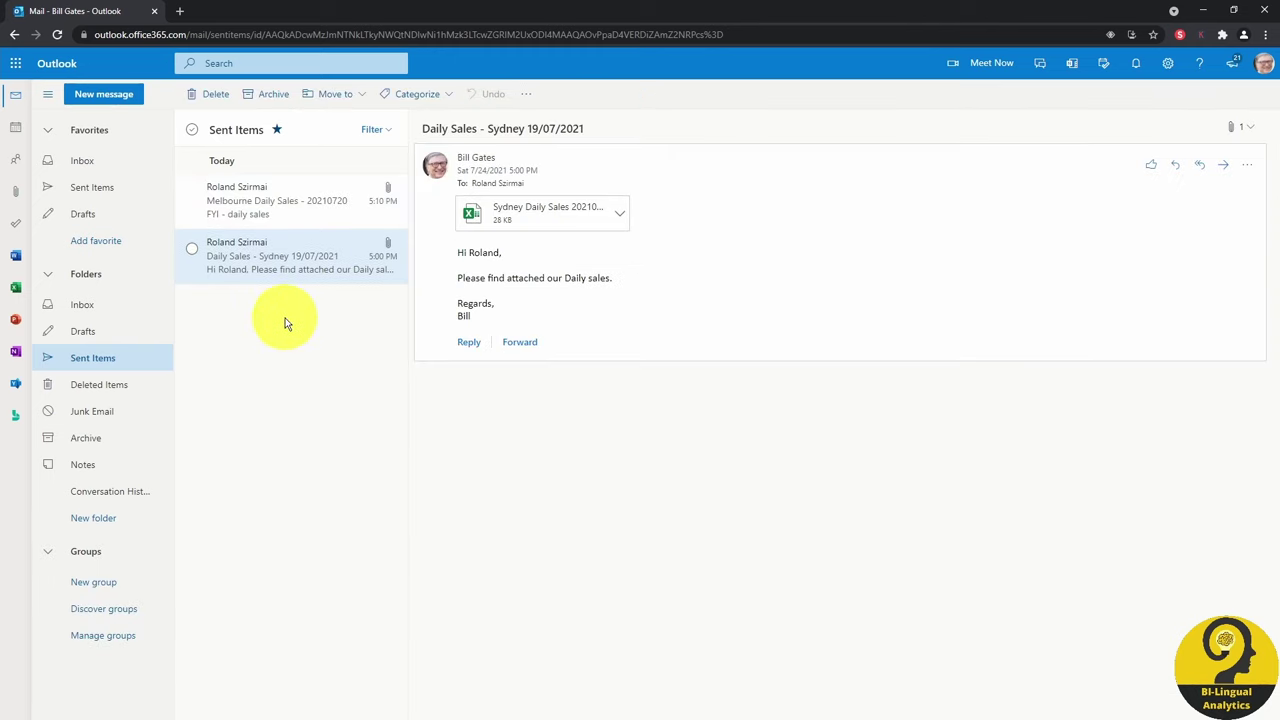
pyautogui.click(310, 204)
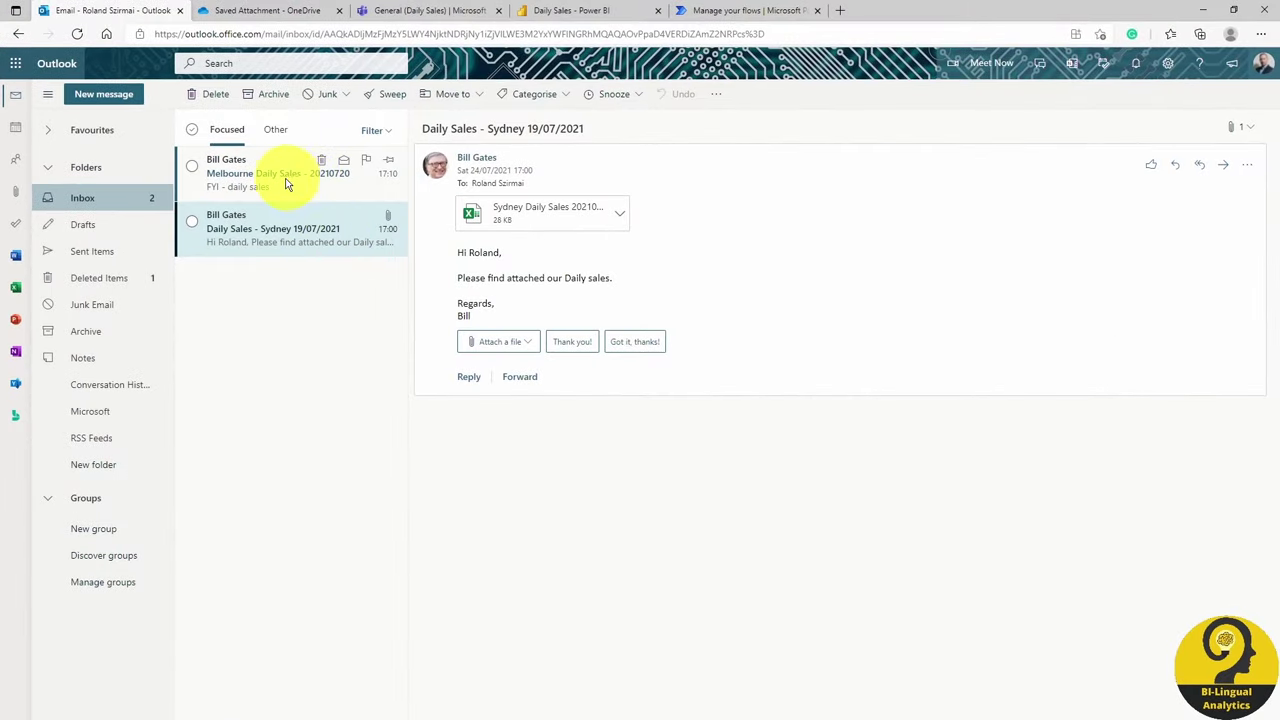
pyautogui.click(285, 180)
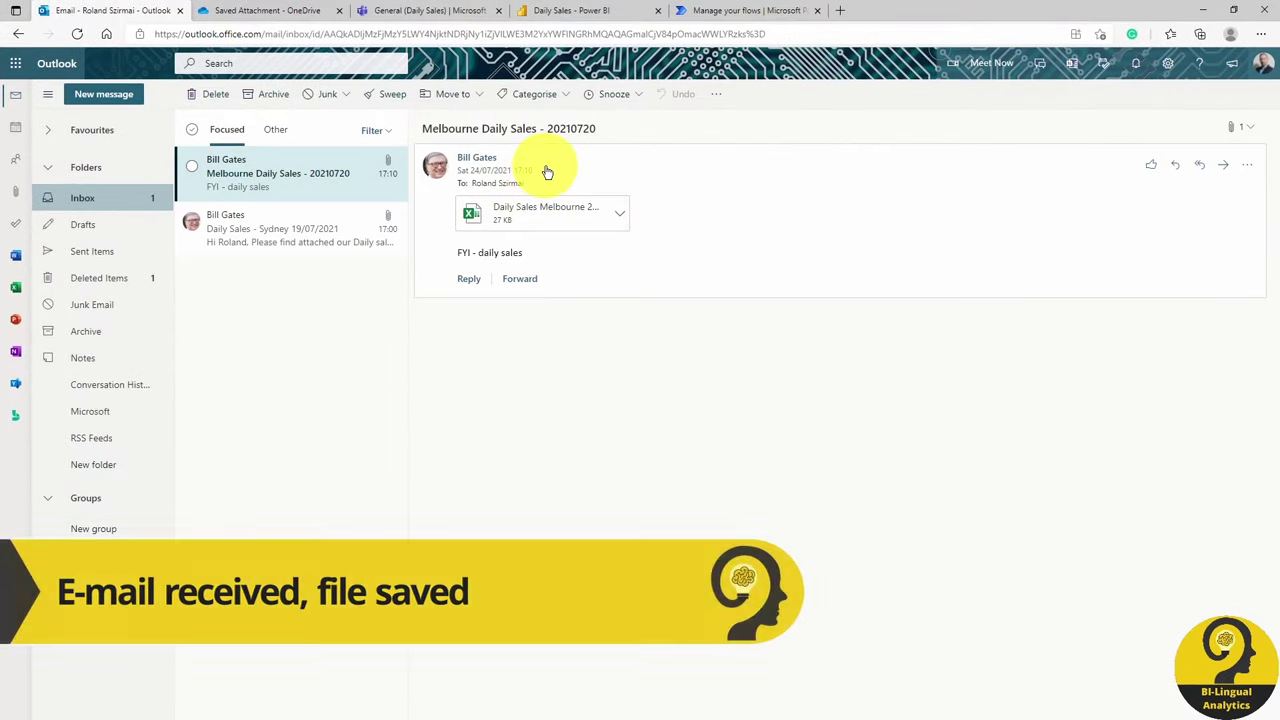
pyautogui.click(302, 13)
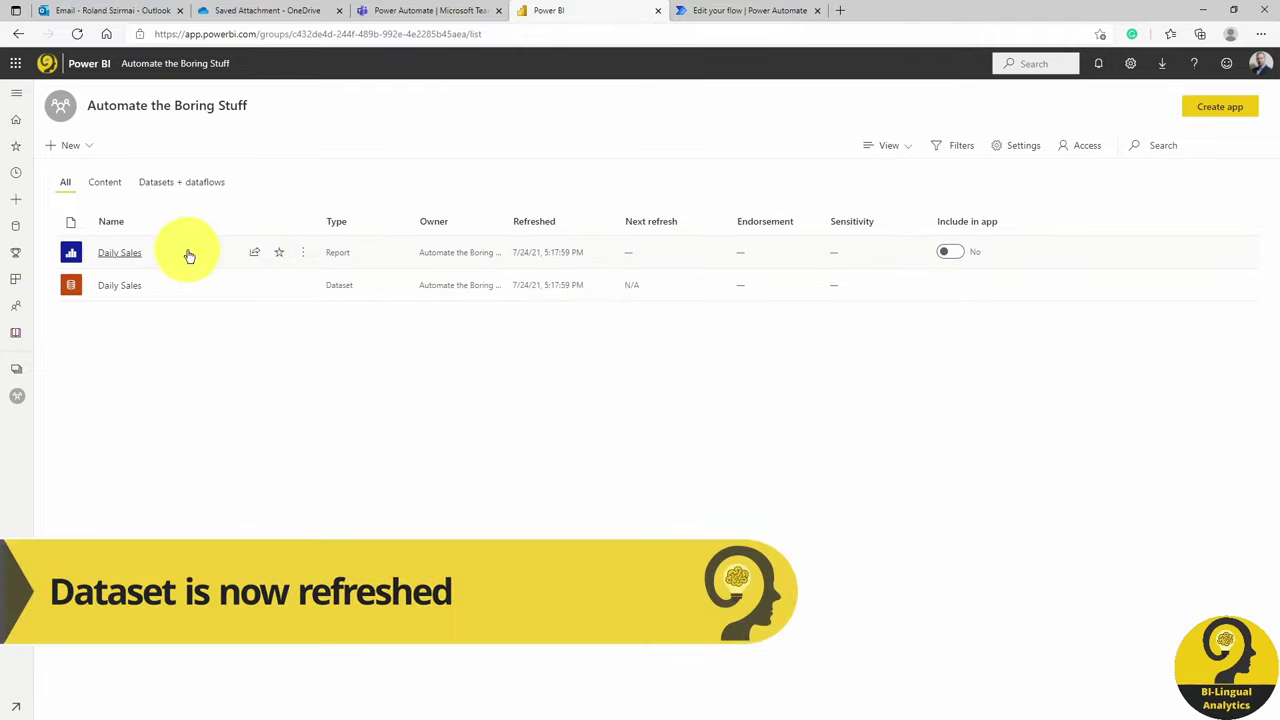
# Check the Daily Sales refresh time in the Power BI workspace and open the report's Sales Report page
pyautogui.moveTo(548, 252); pyautogui.dragTo(514, 256)
pyautogui.click(557, 342)
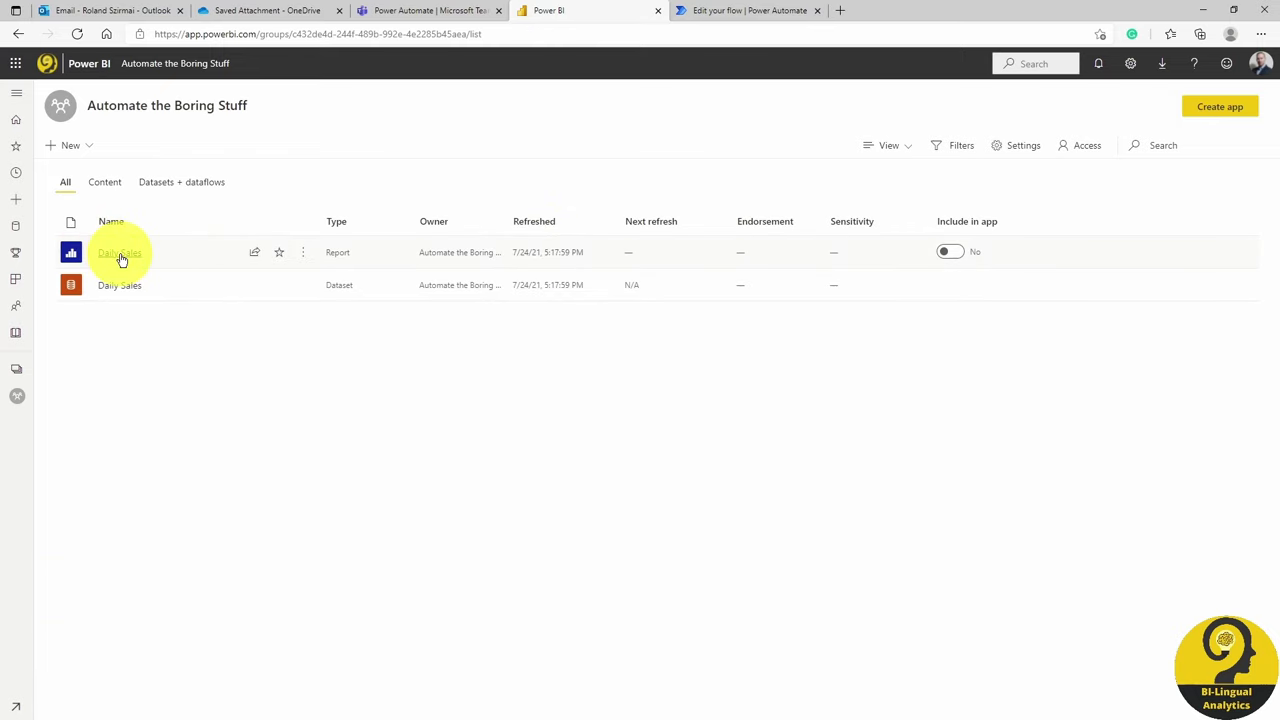
pyautogui.click(120, 254)
pyautogui.click(117, 157)
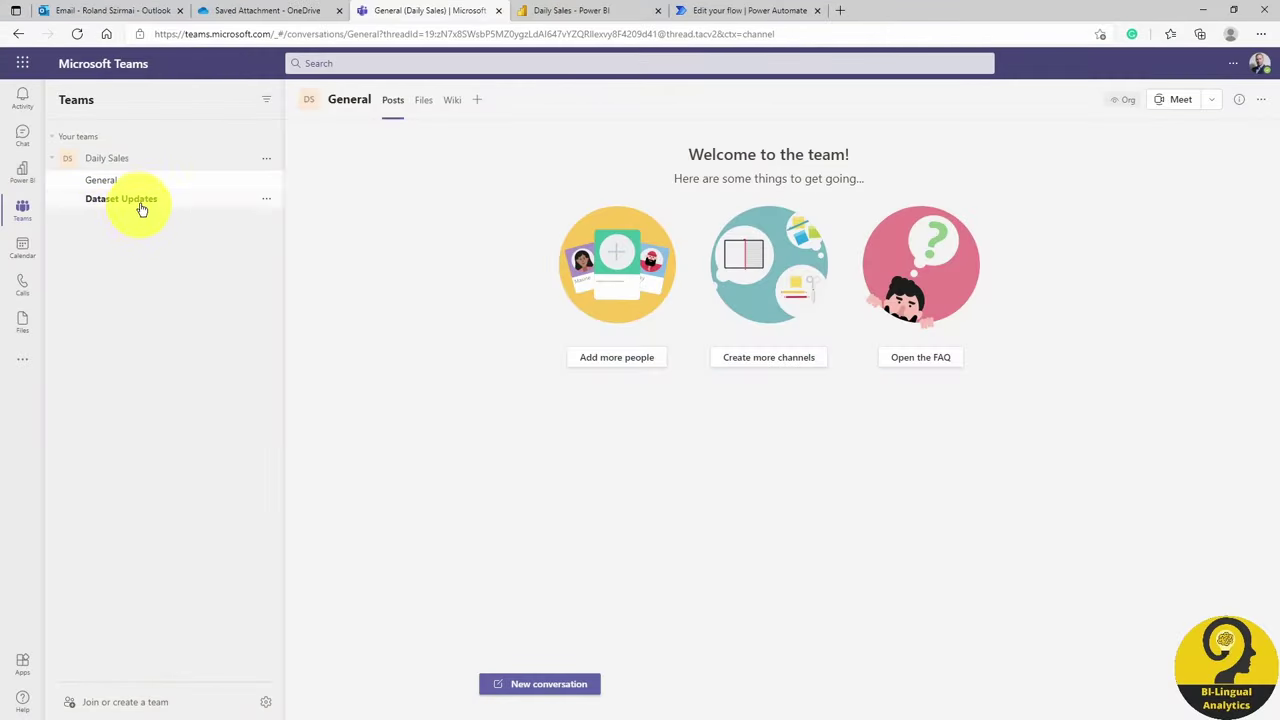
# Open the Dataset Updates channel in Microsoft Teams and expand the Power Automate post to read it in full
pyautogui.click(141, 205)
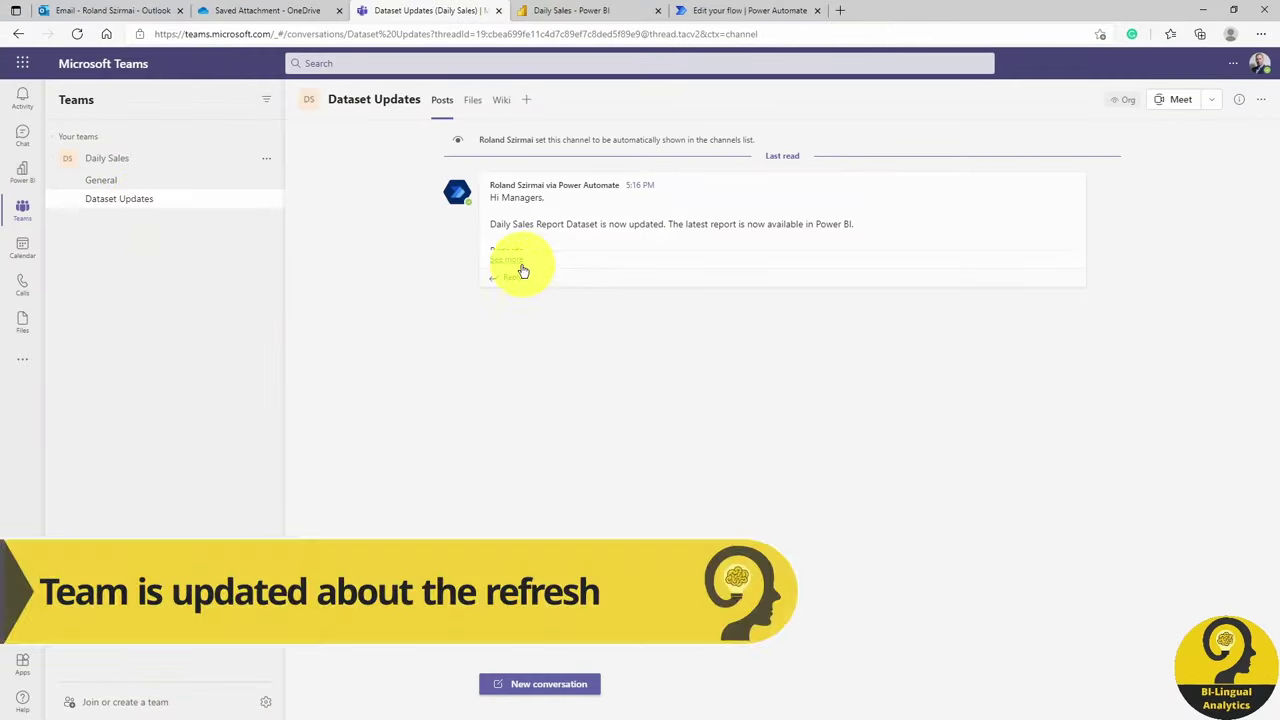
pyautogui.click(510, 260)
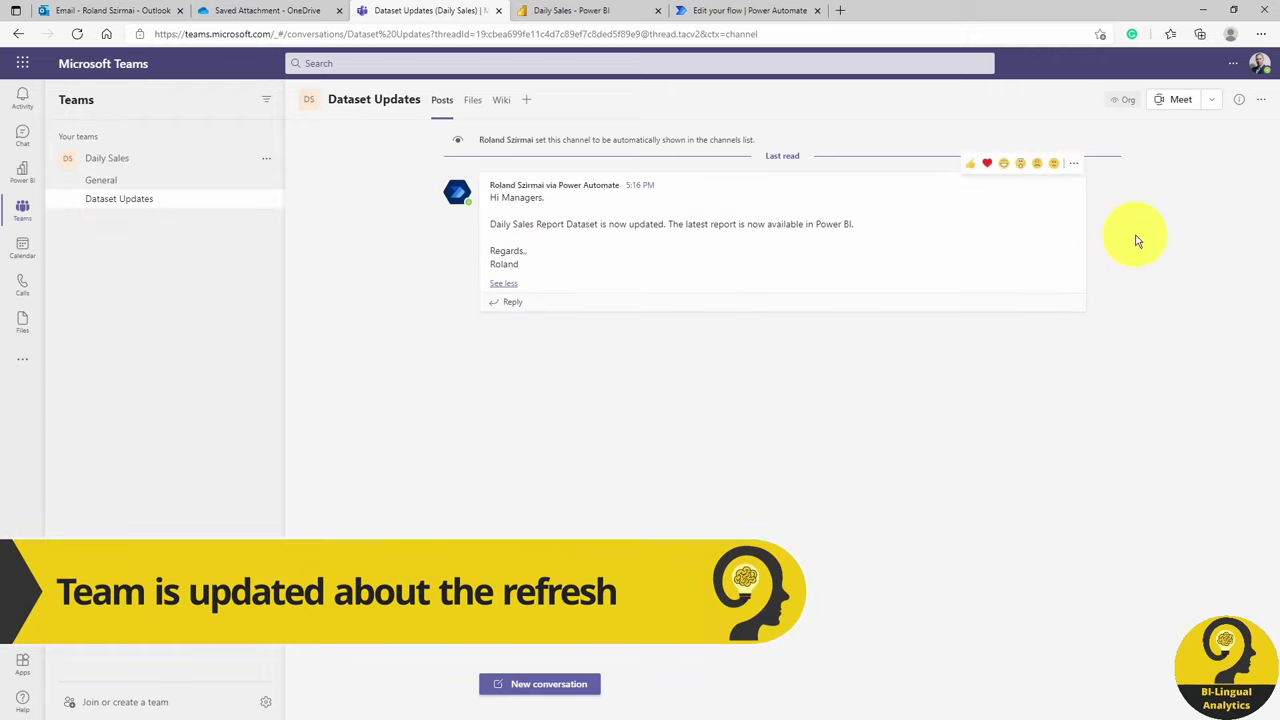